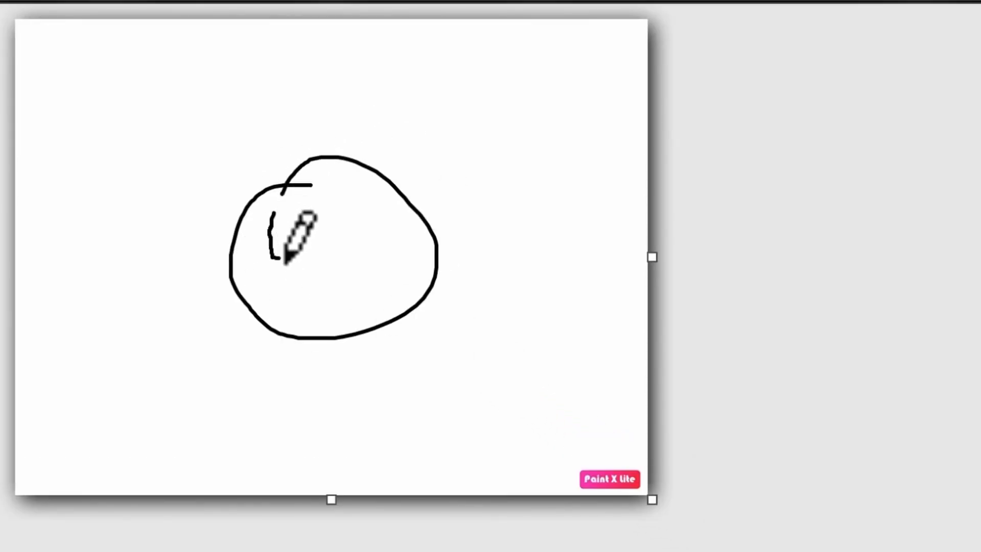
Step: Sketch a round globe with continent outlines and a blue stick figure standing on top in Paint X Lite
mouse_move(286, 263)
mouse_down()
mouse_move(354, 316)
mouse_move(396, 320)
mouse_up()
drag(385, 282, 414, 308)
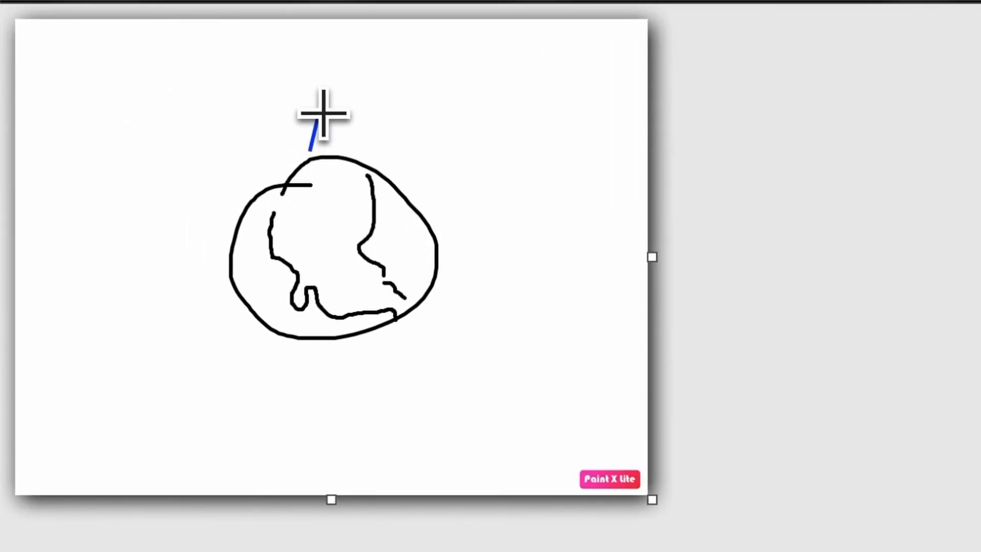
drag(318, 92, 293, 88)
drag(324, 92, 347, 81)
click(641, 1)
drag(302, 51, 324, 79)
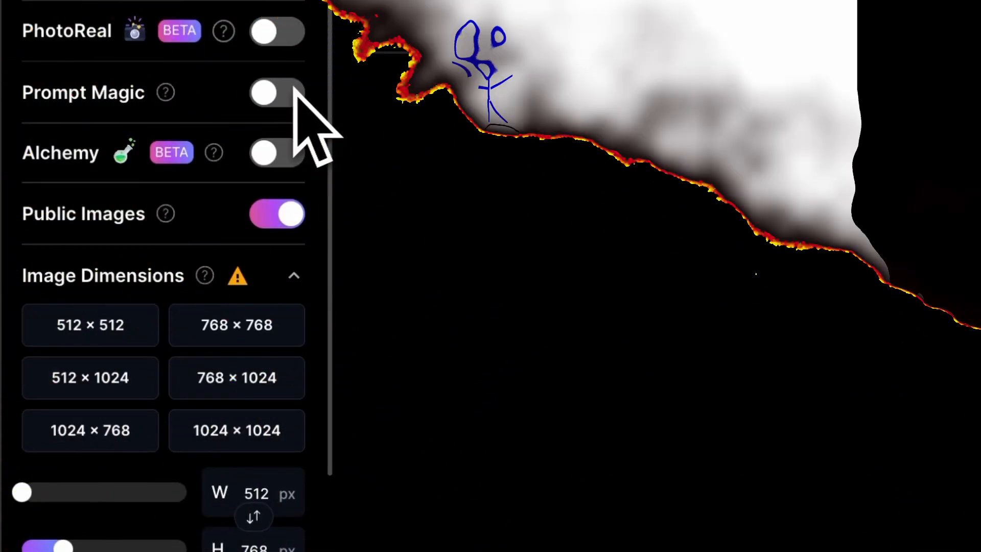
Step: Generate images from the sketch as init image with the prompt 'a guy on top of the planet earth, sketch' at init strength 0.3
mouse_move(285, 148)
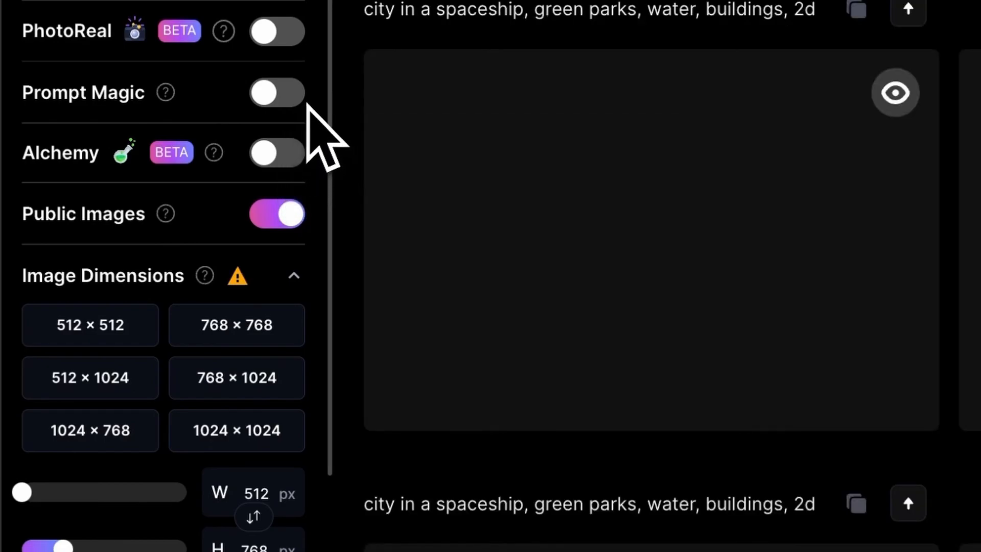
scroll(310, 156, down, 8)
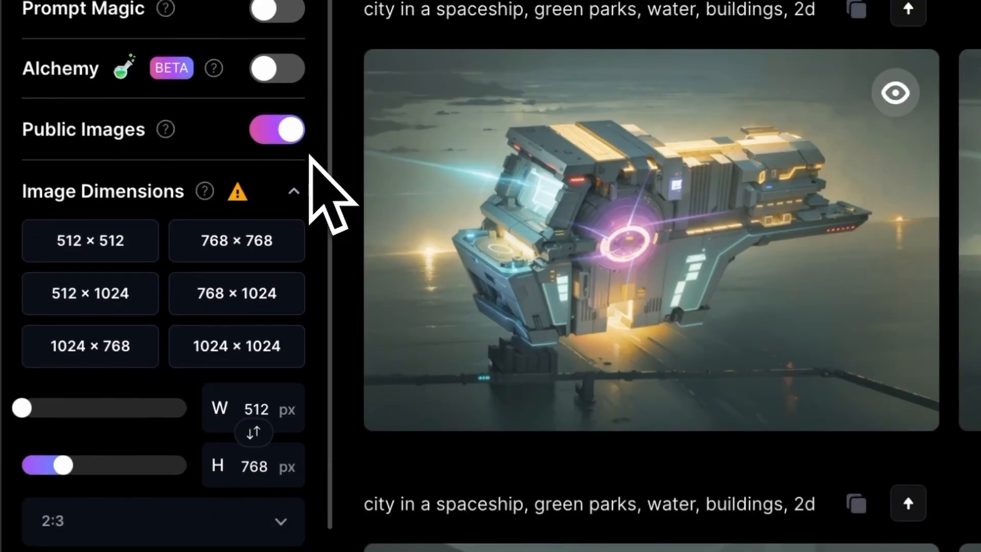
scroll(236, 187, down, 5)
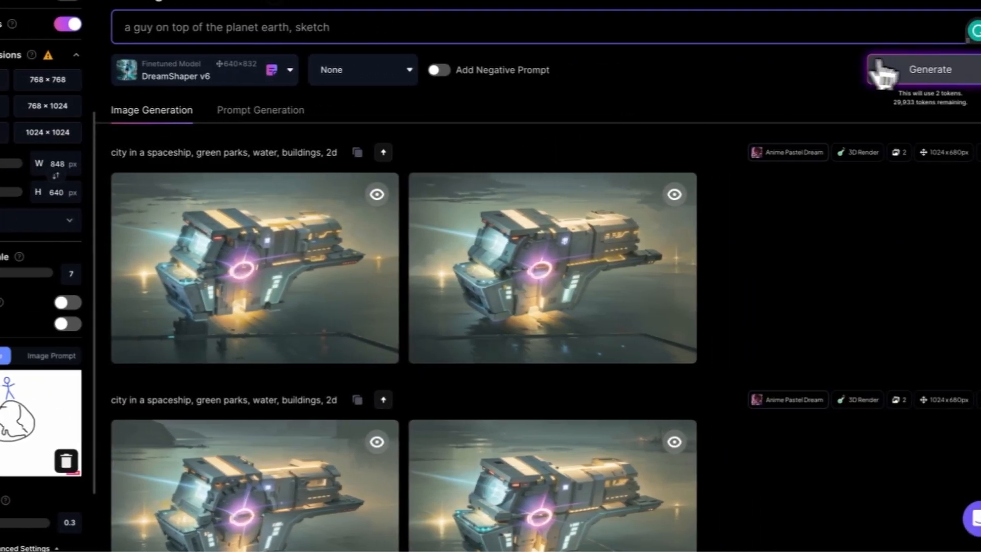
click(883, 71)
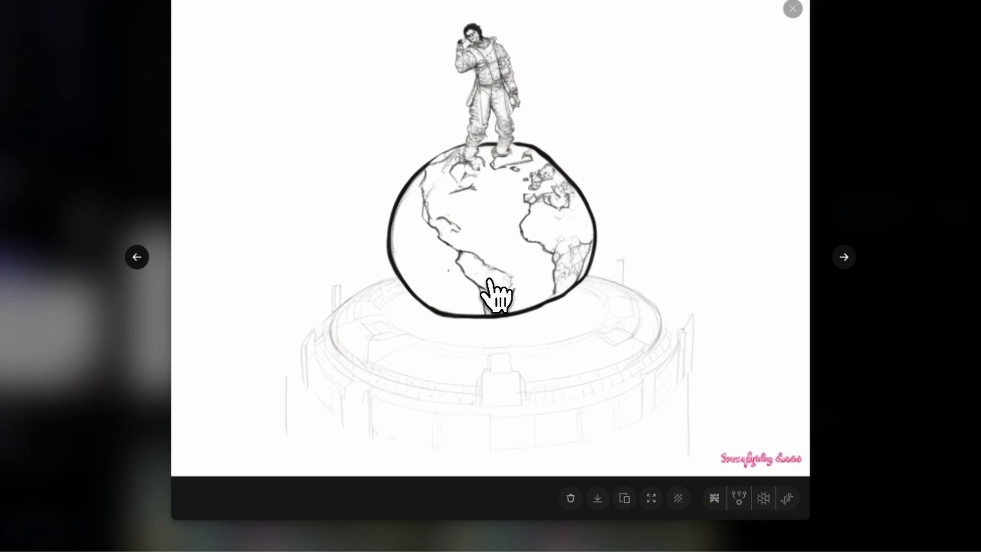
Step: Browse the results, make the guy sitting on the globe the new init image, and generate again
click(136, 257)
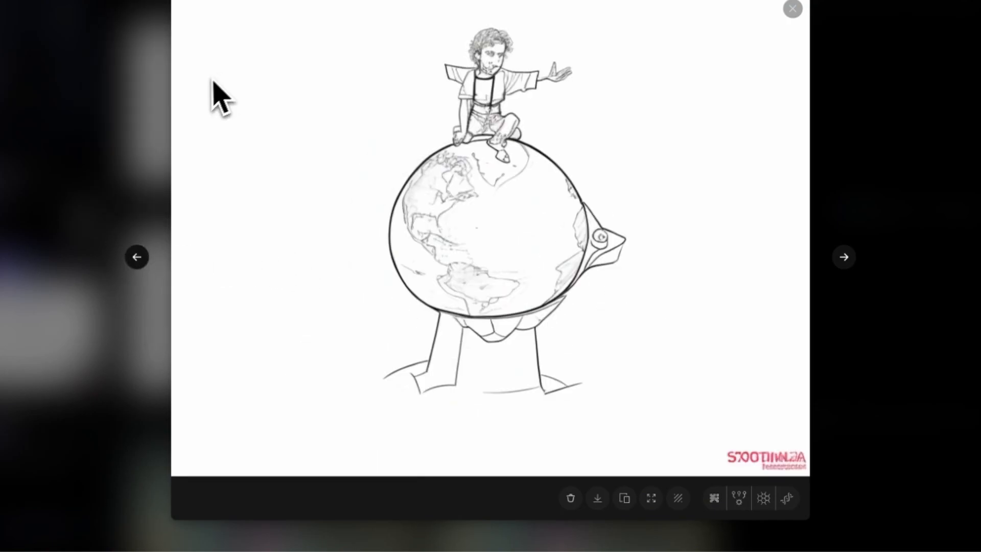
click(124, 148)
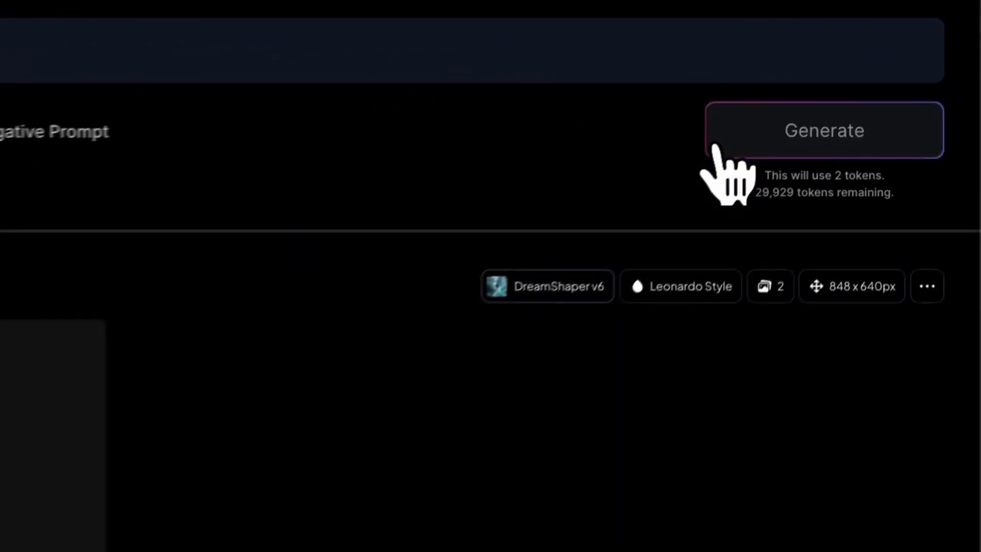
click(858, 83)
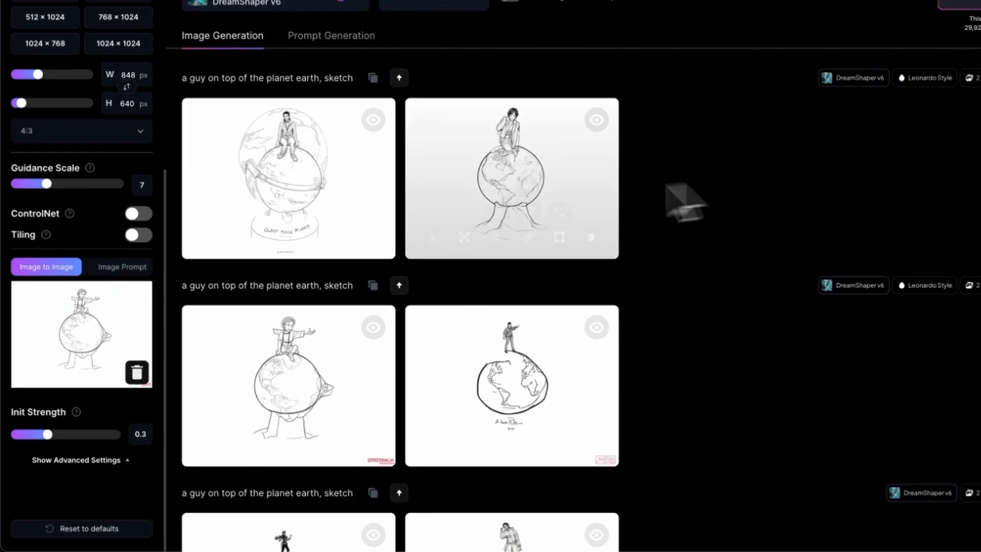
Step: Use another generated result as init image and change the prompt to 'a guy on top of the planet earth, complementary colors, 2d'
mouse_move(314, 196)
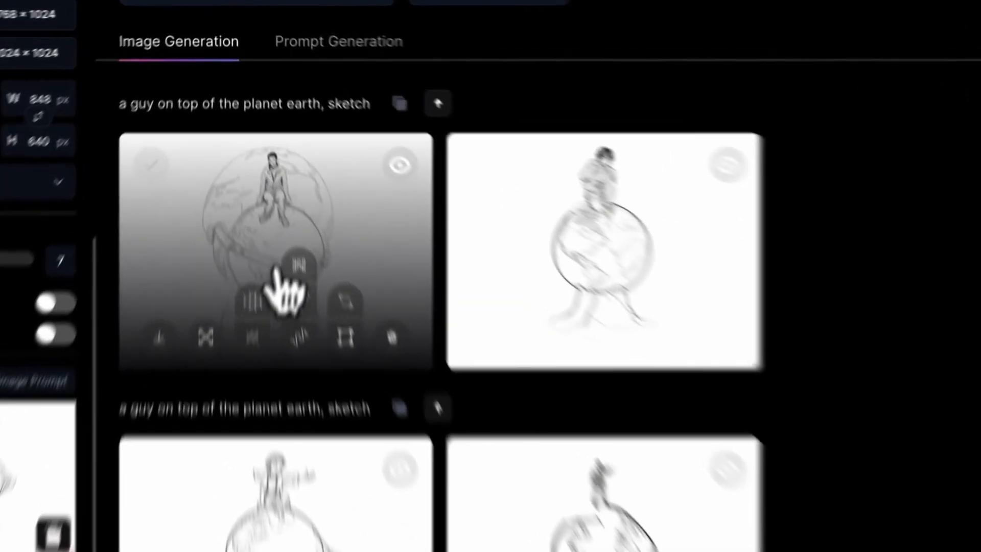
click(292, 190)
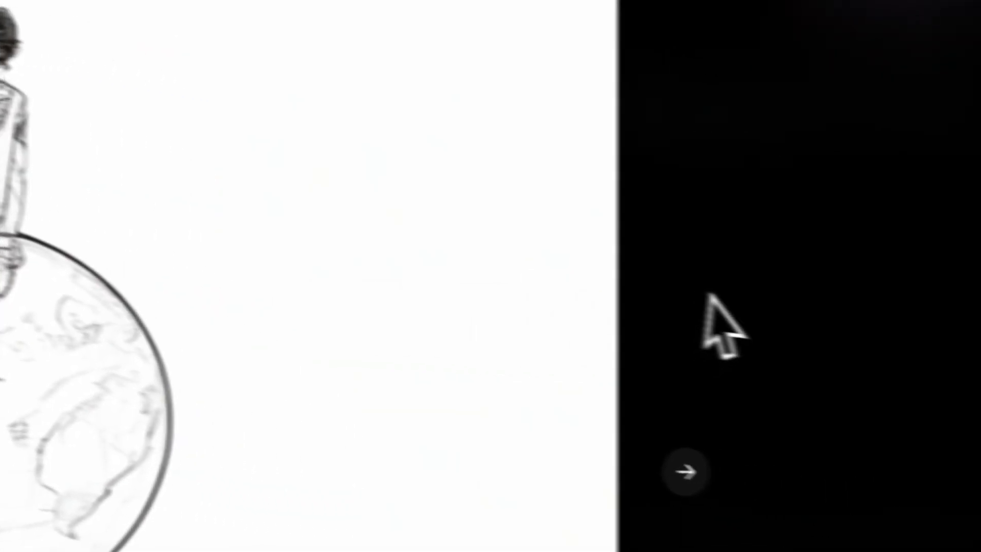
click(938, 335)
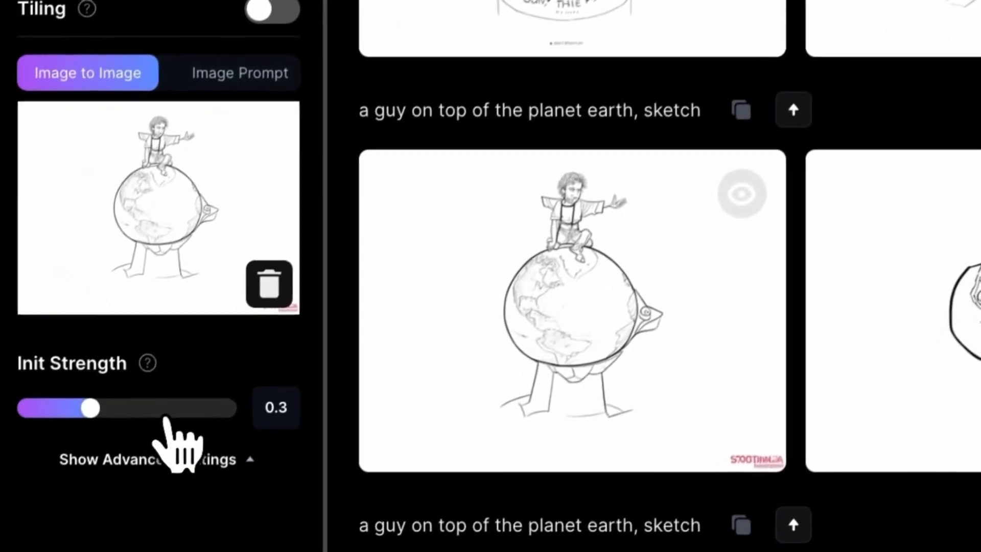
click(126, 492)
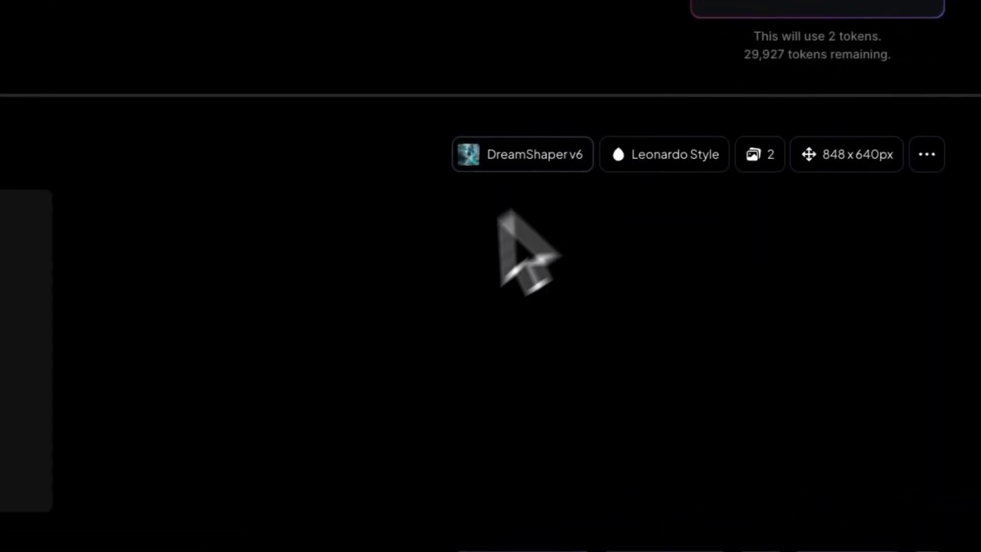
text(2d)
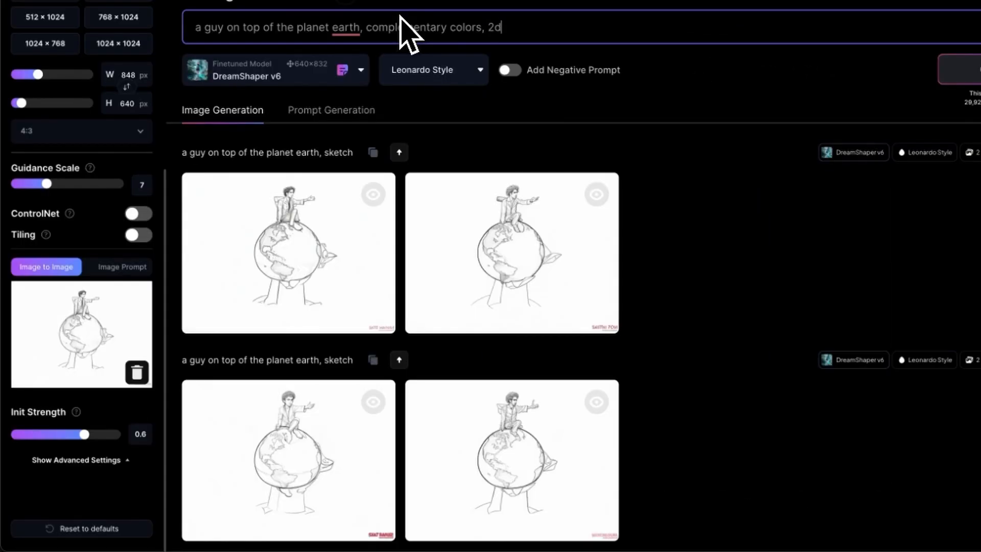
Step: Enable ControlNet in Edge to Image mode and generate new images
click(139, 212)
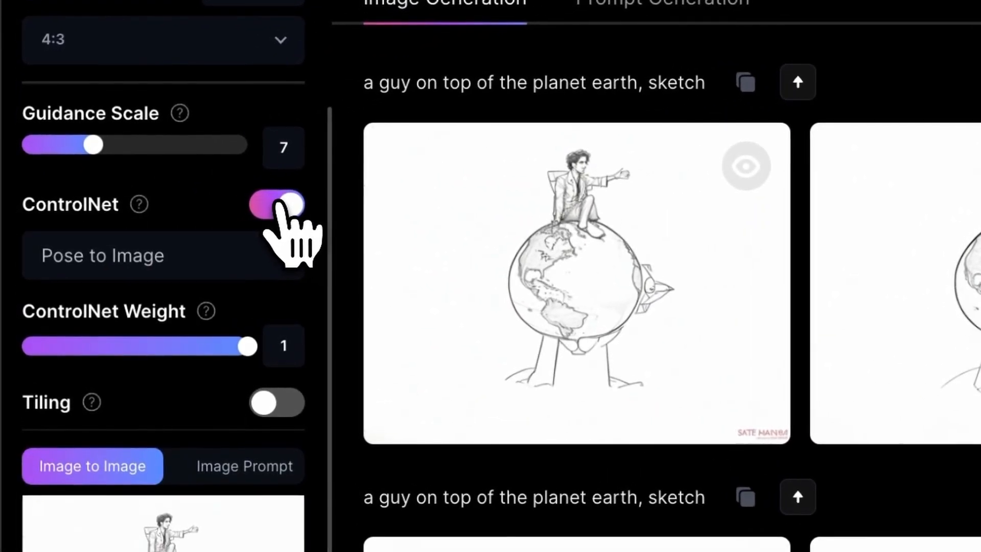
click(253, 258)
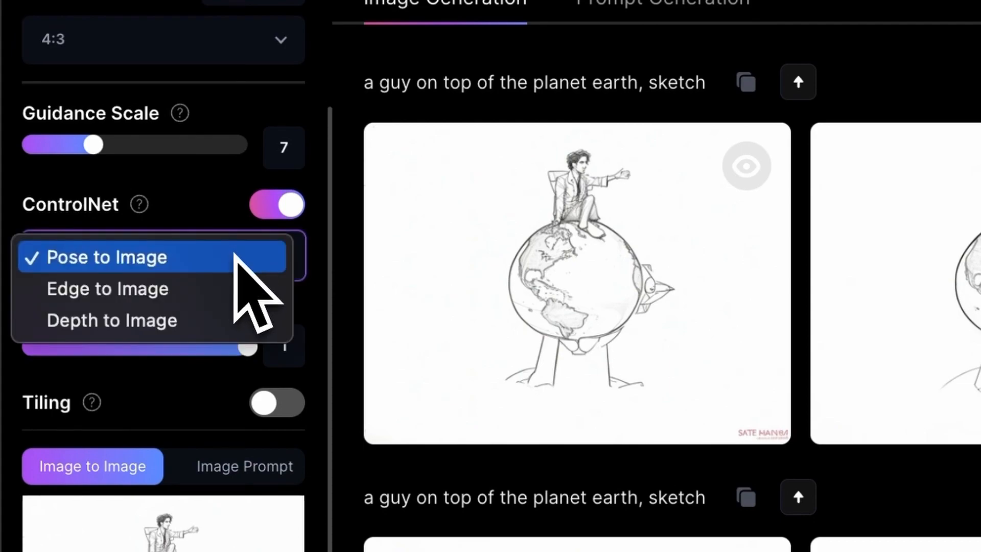
click(173, 289)
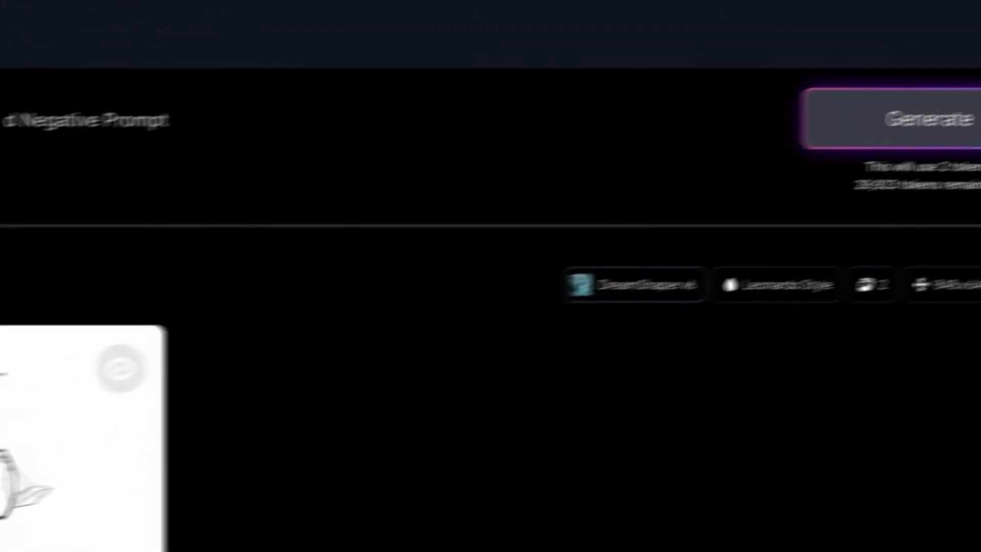
click(723, 153)
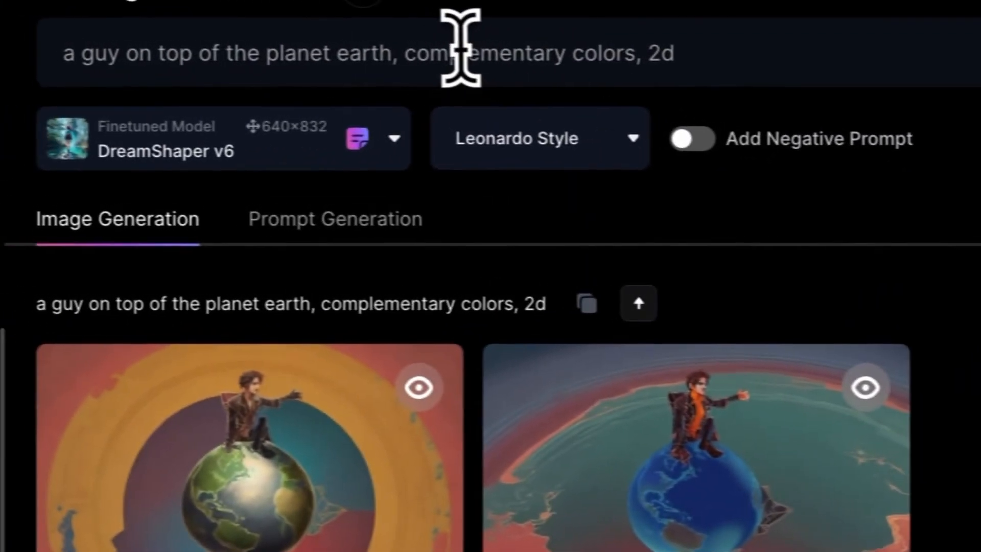
Step: Replace 'complementary' in the prompt with 'pastel'
double_click(460, 49)
text(p)
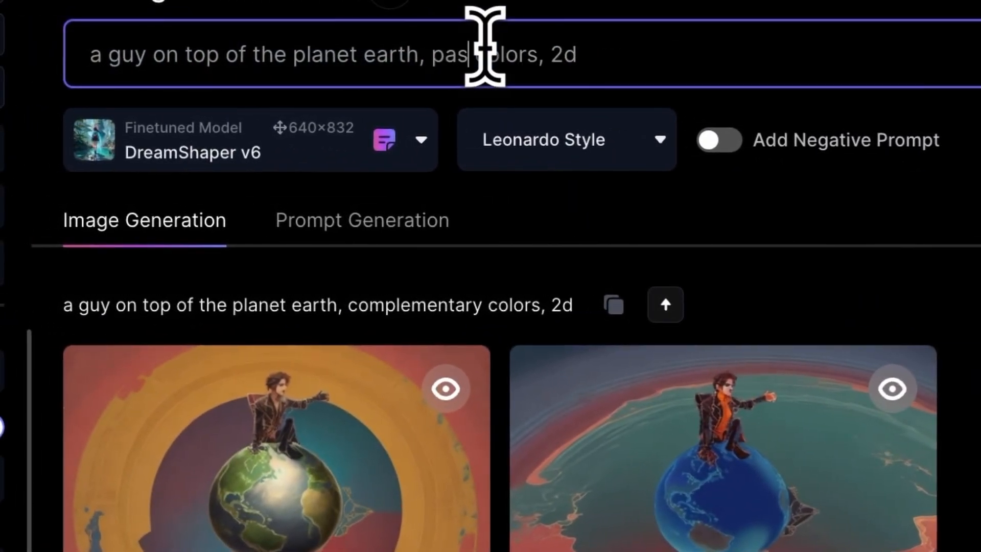
text(astel)
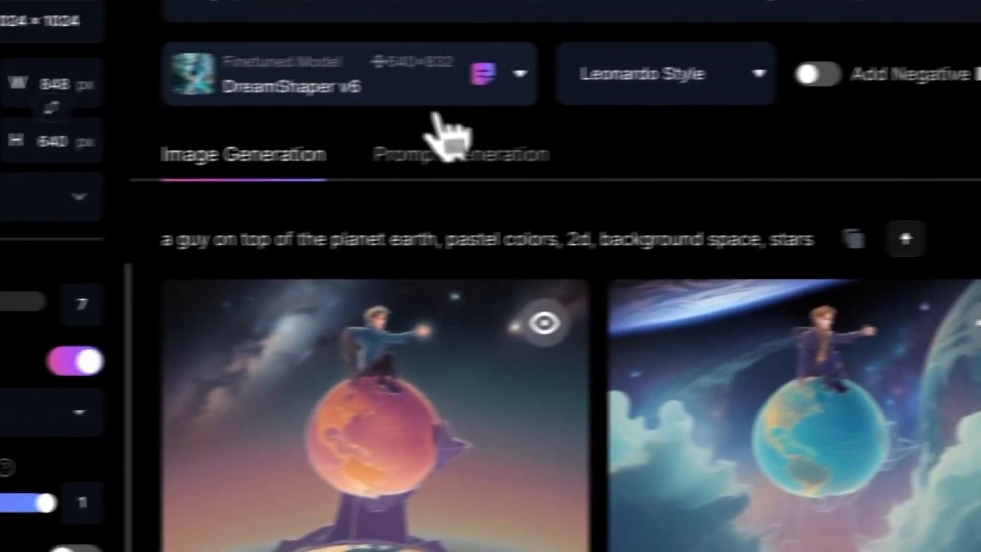
Step: Select the 3D Animation Style finetuned model for generation
click(394, 85)
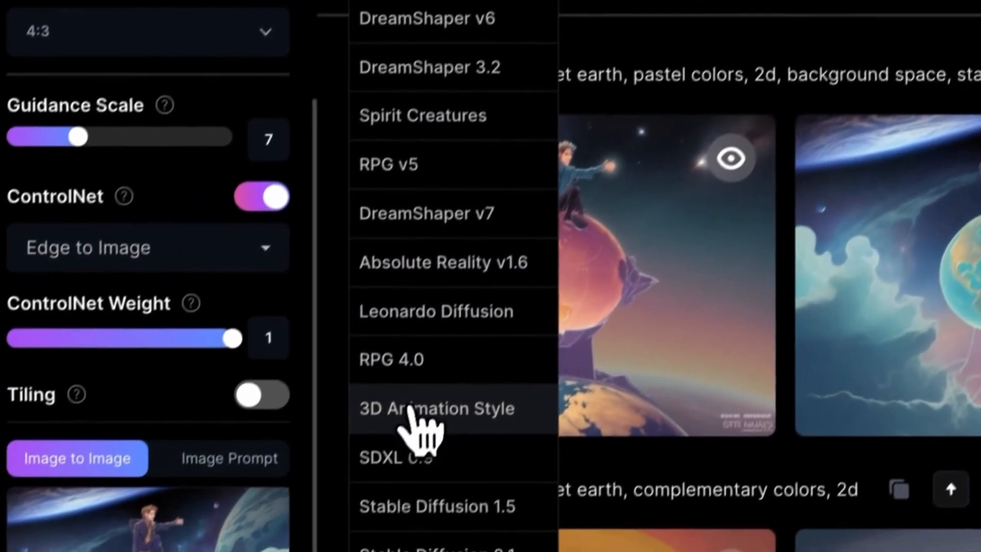
click(330, 551)
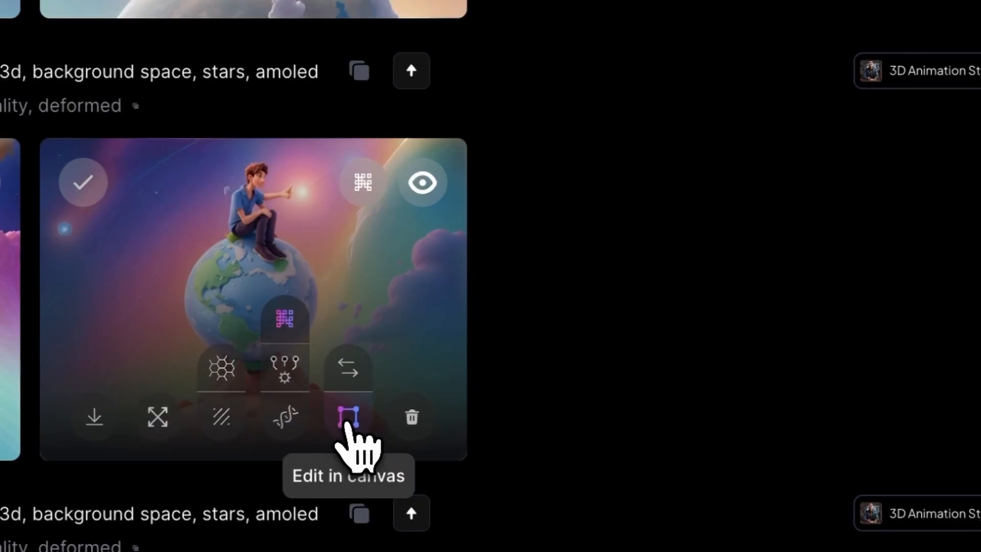
Step: Open the 3D result in the canvas editor and move the generation frame over the guy's upper body
click(344, 423)
drag(734, 281, 736, 117)
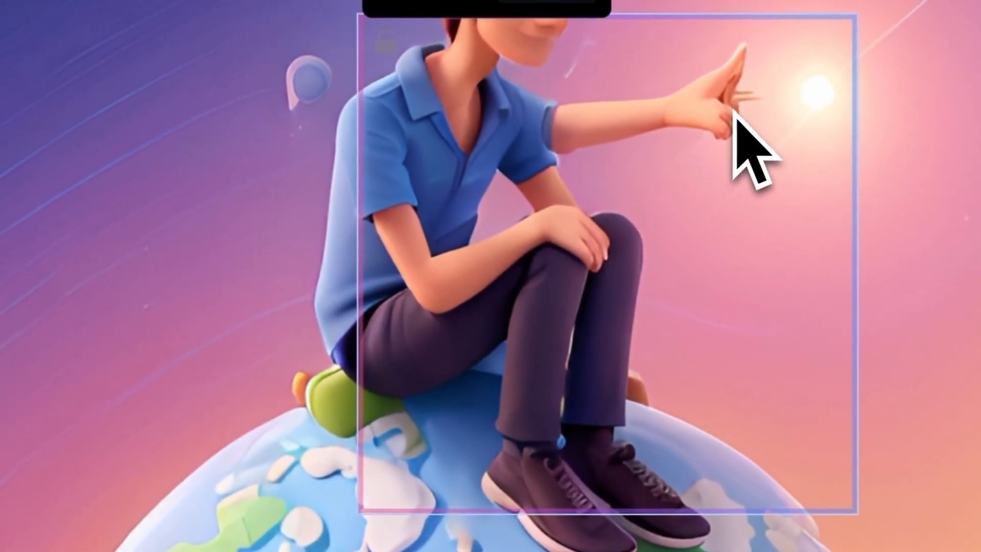
scroll(735, 114, up, 4)
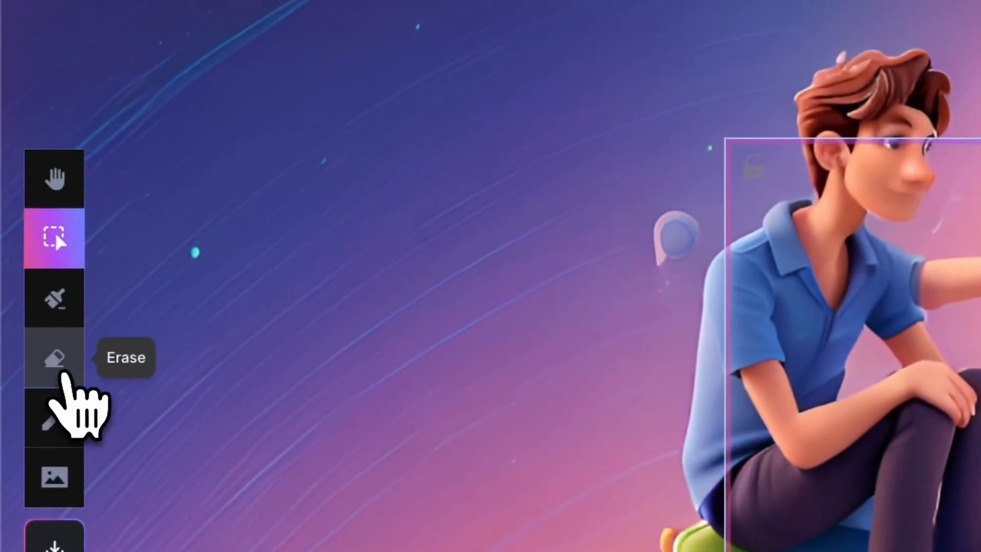
Step: Erase the guy's outstretched arm and hand with the eraser tool
click(61, 369)
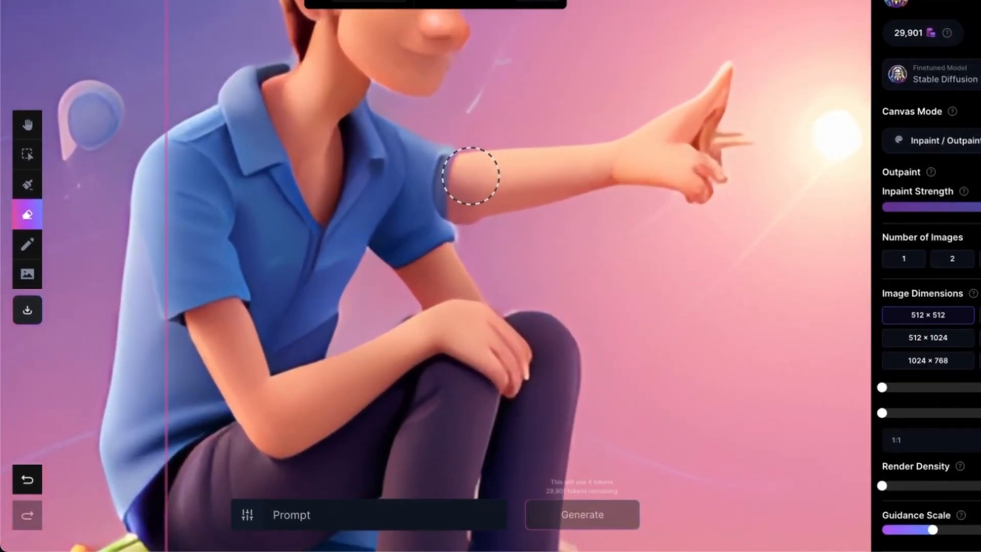
mouse_move(471, 176)
mouse_down()
mouse_move(586, 167)
mouse_move(713, 121)
mouse_up()
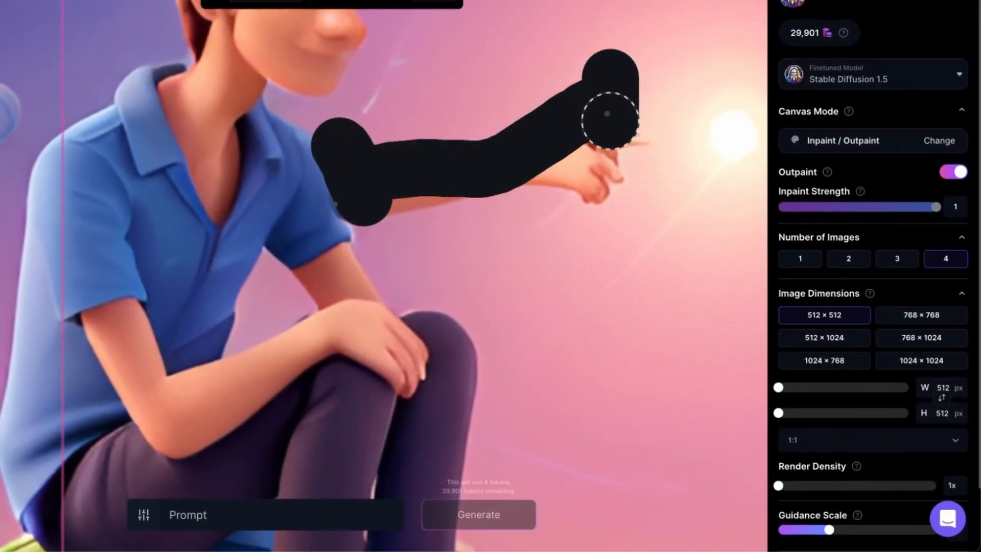
mouse_move(610, 121)
mouse_down()
mouse_move(637, 136)
mouse_move(405, 196)
mouse_up()
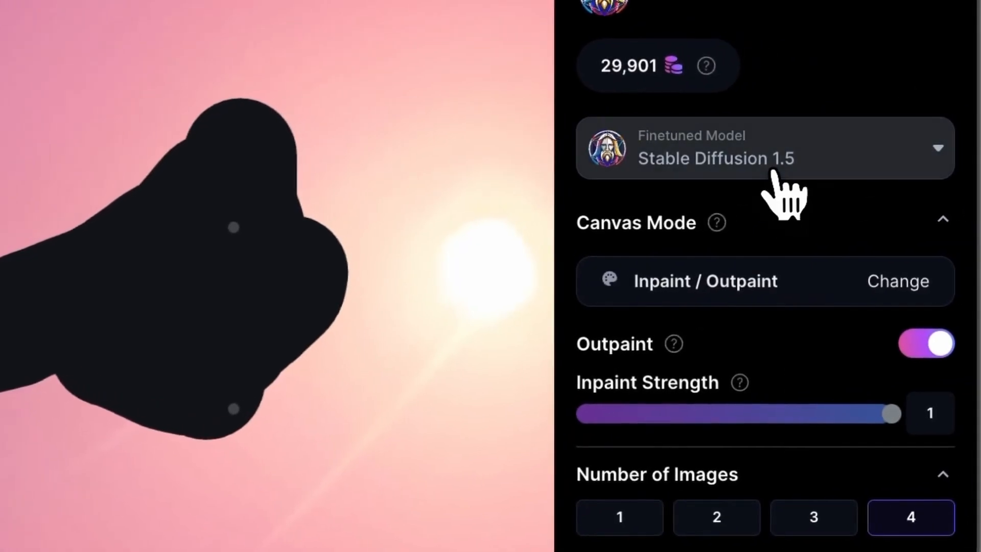
Step: Set the canvas model to 3D Animation Style and run the inpaint generation
click(770, 171)
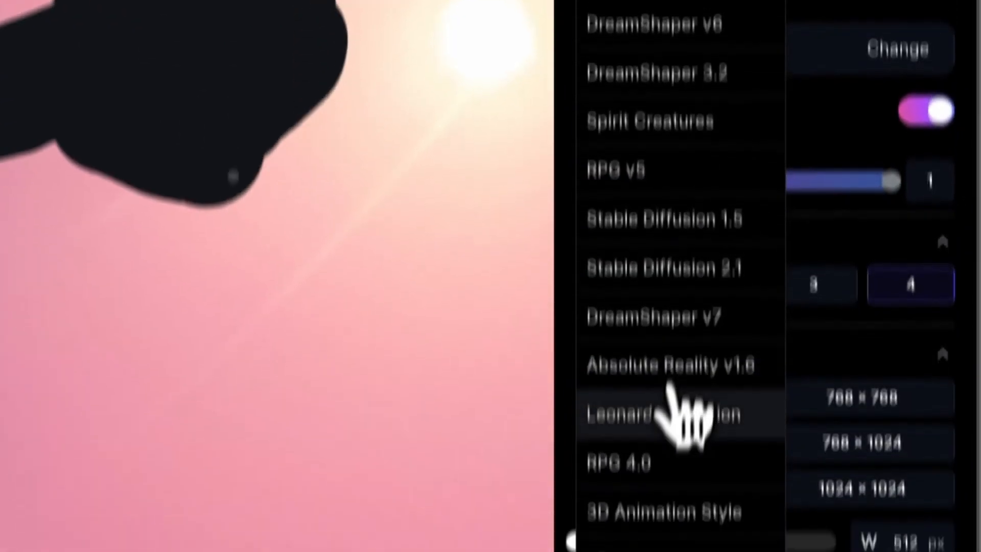
click(685, 412)
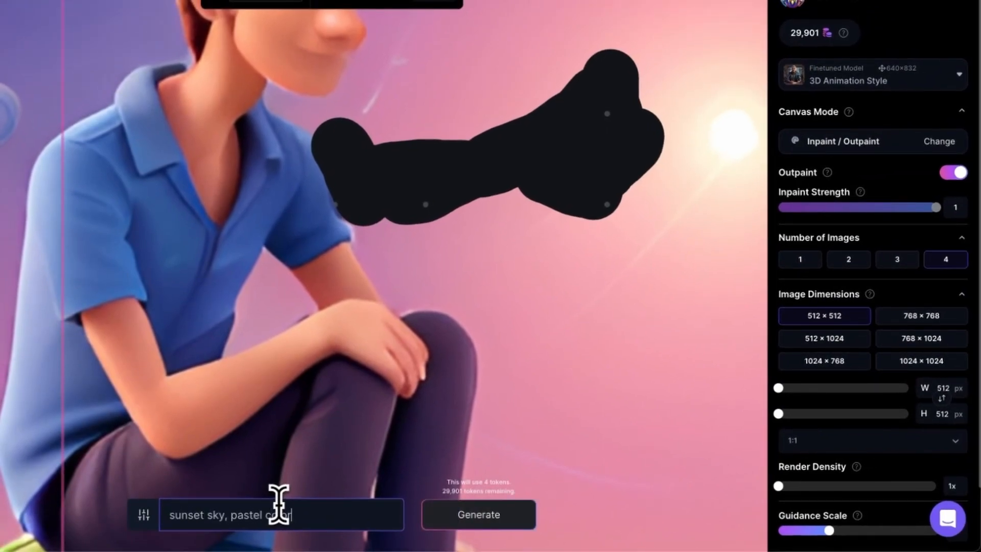
key(Return)
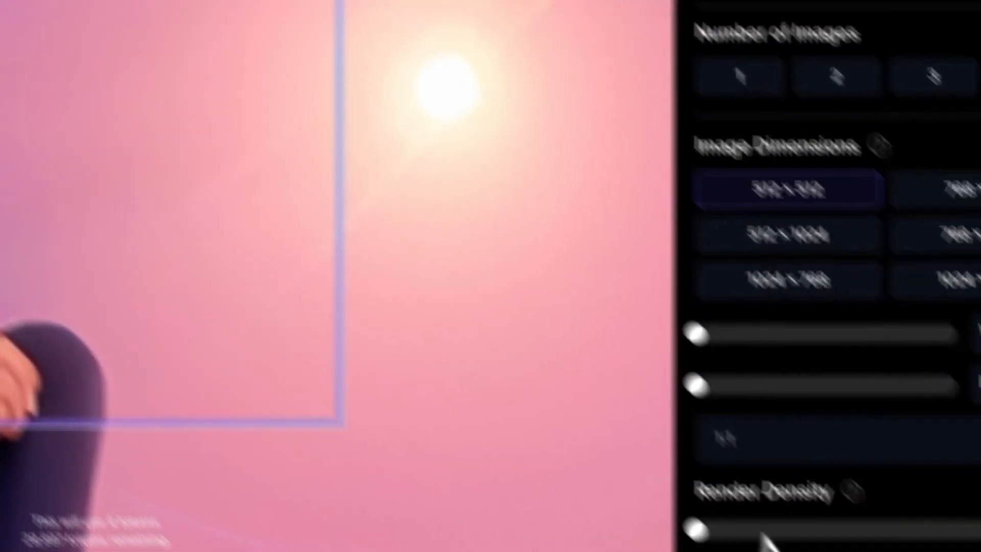
Step: Set the render density to 2.5x and erase around the guy's head
scroll(764, 534, down, 3)
click(729, 277)
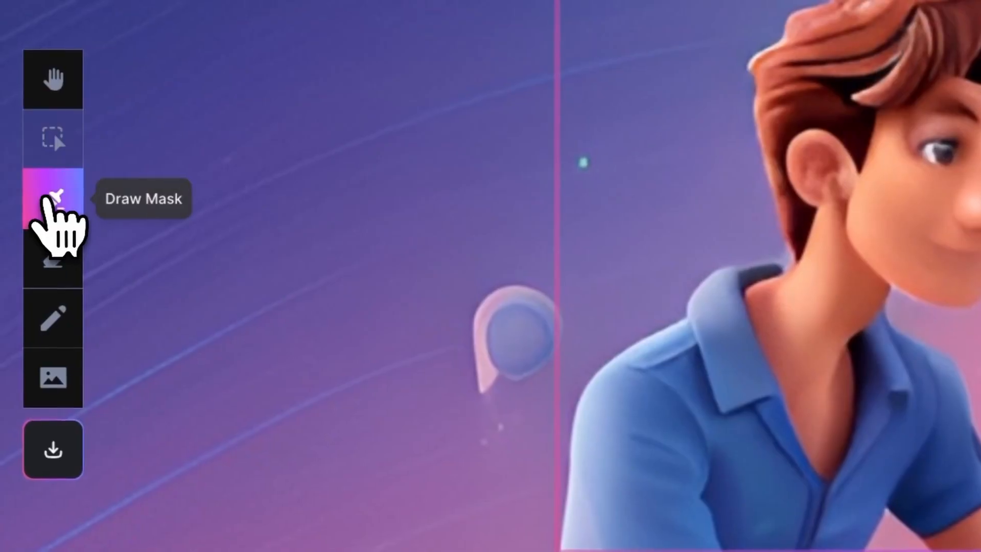
click(54, 200)
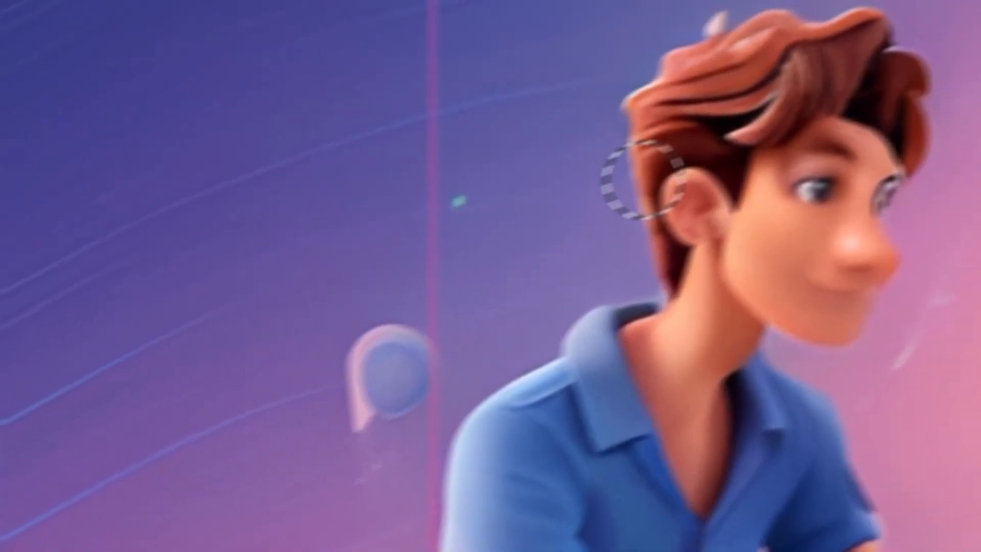
drag(639, 228, 696, 212)
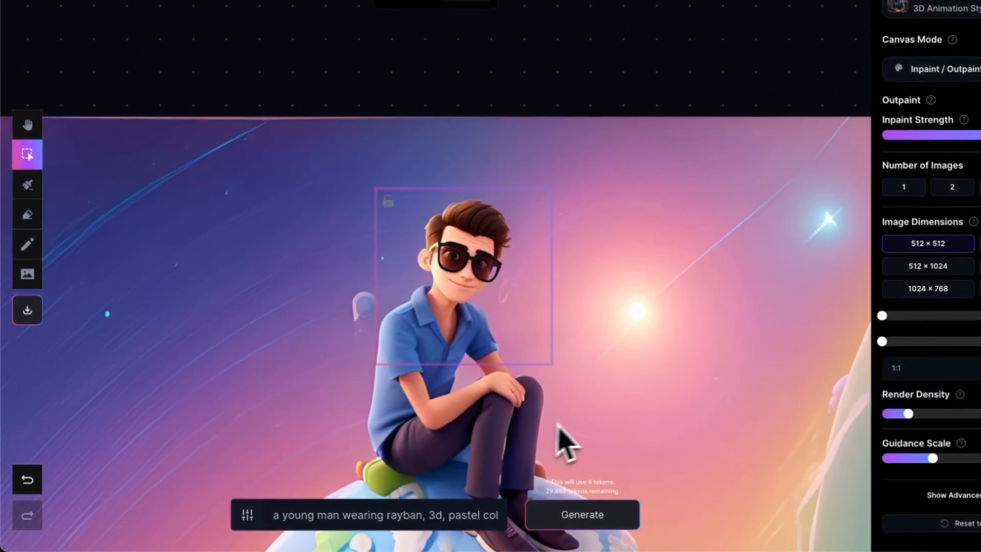
Step: Paint an inpaint mask over the orange mound below the globe
scroll(581, 421, down, 4)
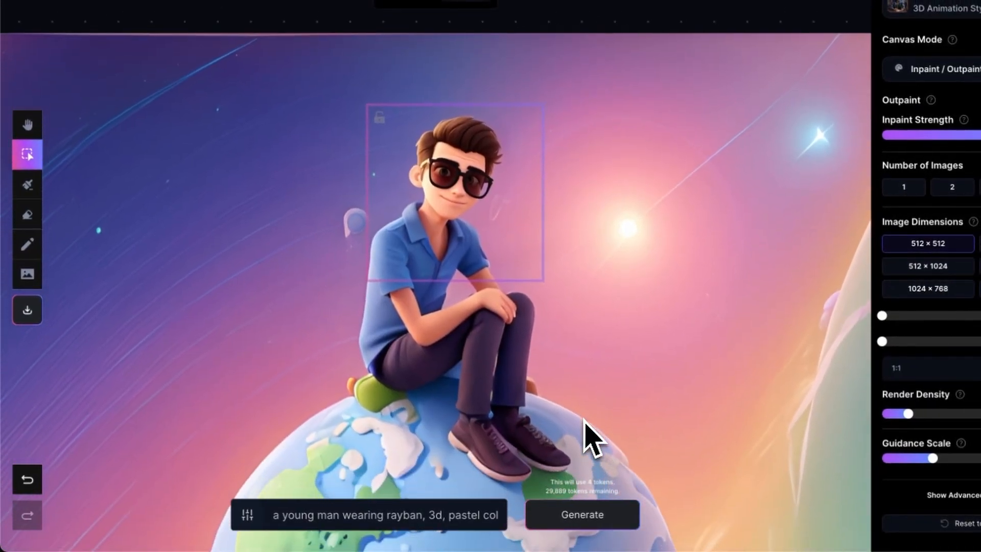
scroll(593, 437, down, 3)
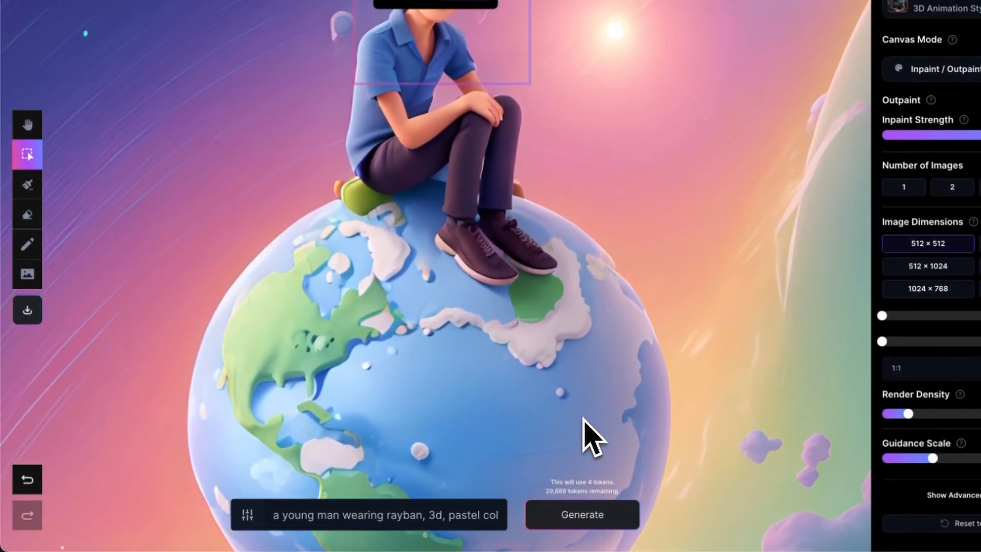
scroll(592, 437, right, 3)
scroll(593, 437, down, 5)
scroll(586, 433, left, 2)
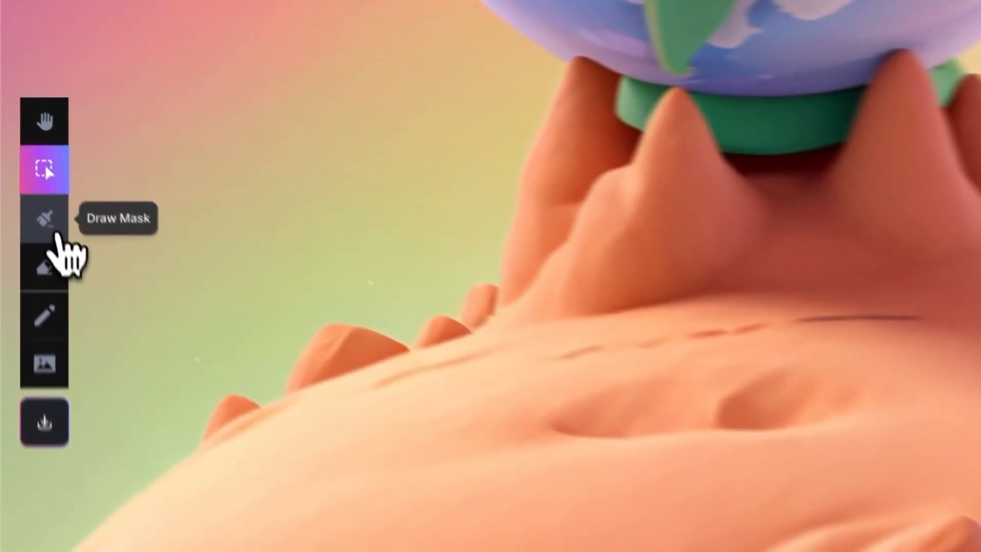
click(28, 184)
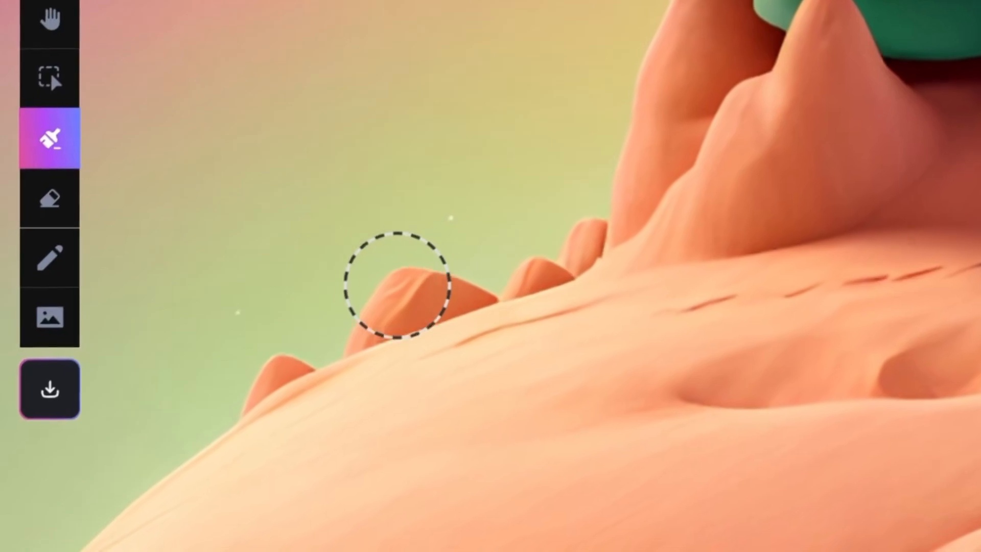
mouse_move(420, 280)
mouse_down()
mouse_move(368, 329)
mouse_move(403, 409)
mouse_up()
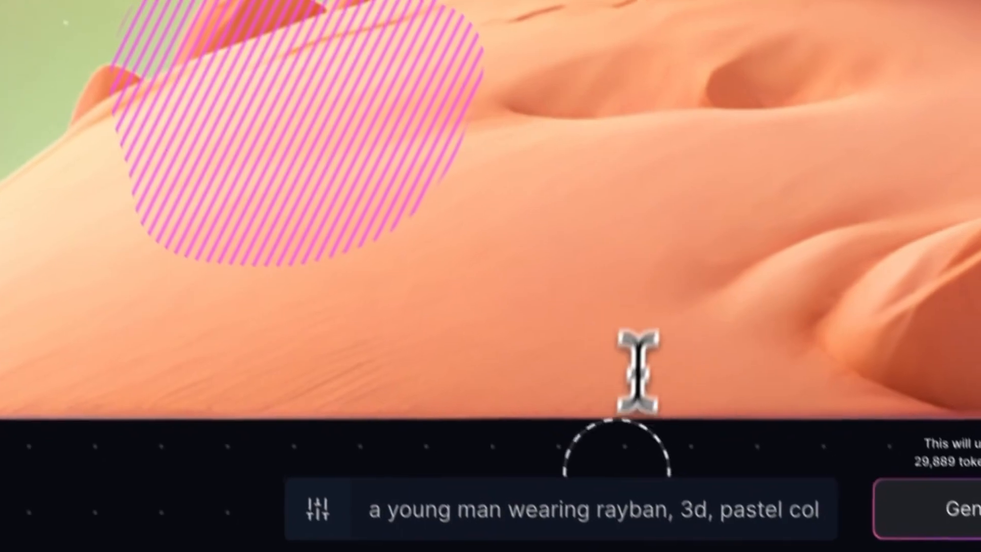
Step: Correct the prompt to "a sand castle, 3d, pastel colors" and generate the inpaint over the masked mound
click(589, 511)
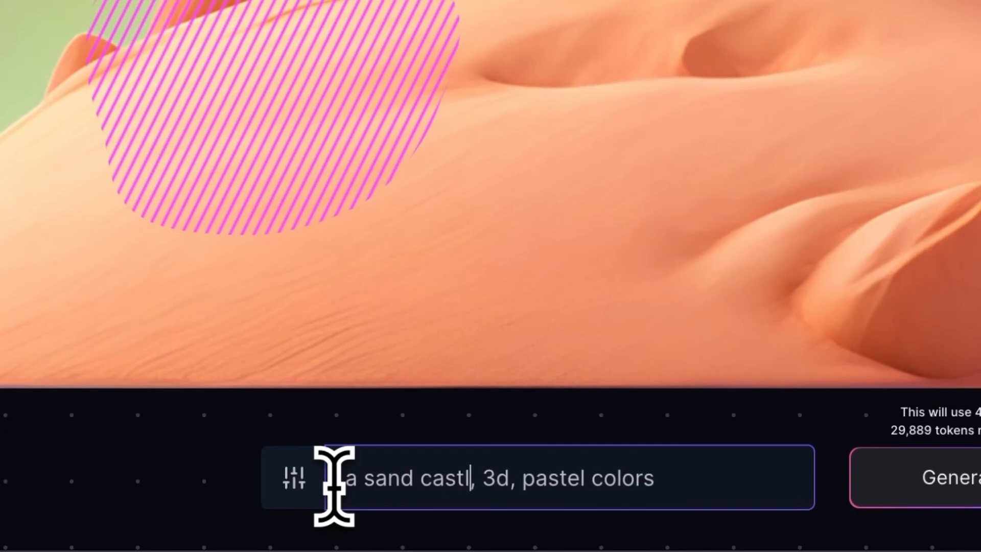
text(e)
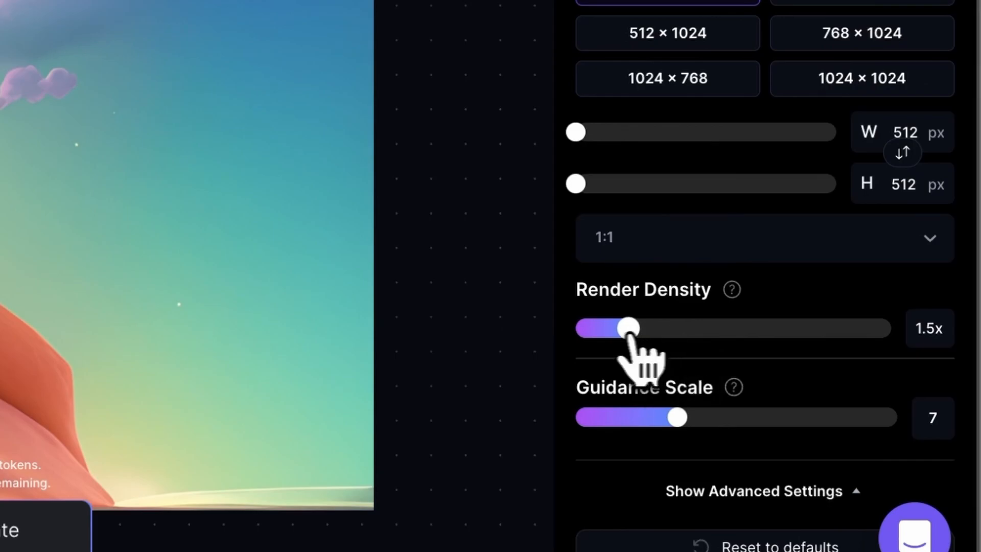
drag(629, 331, 576, 330)
click(842, 73)
drag(377, 377, 383, 151)
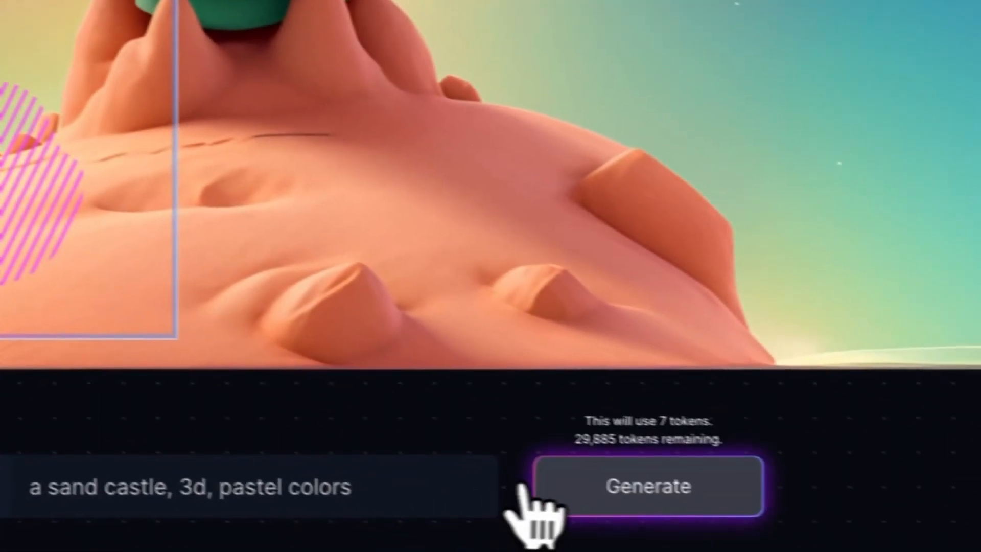
click(534, 495)
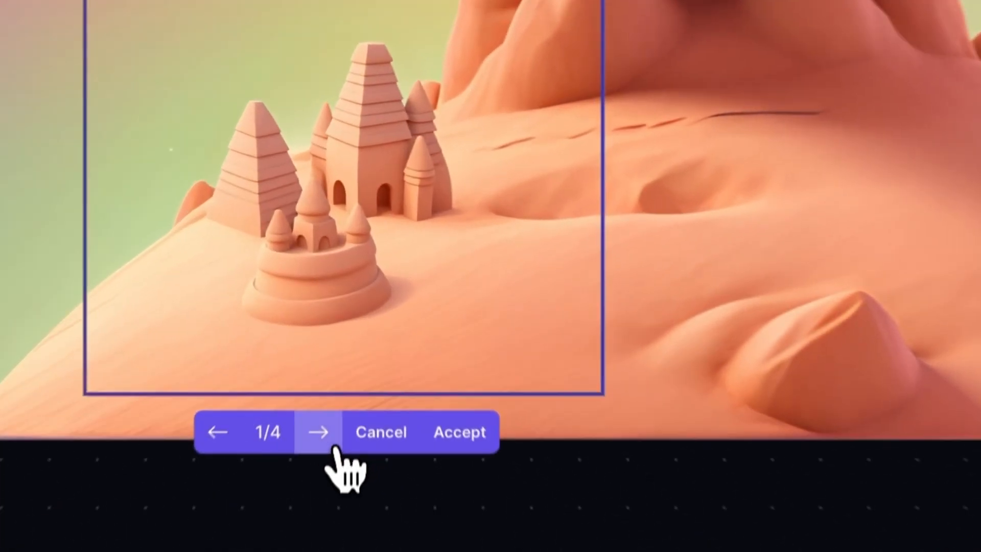
Step: Browse the sand castle variations and accept the second one
click(382, 365)
click(382, 365)
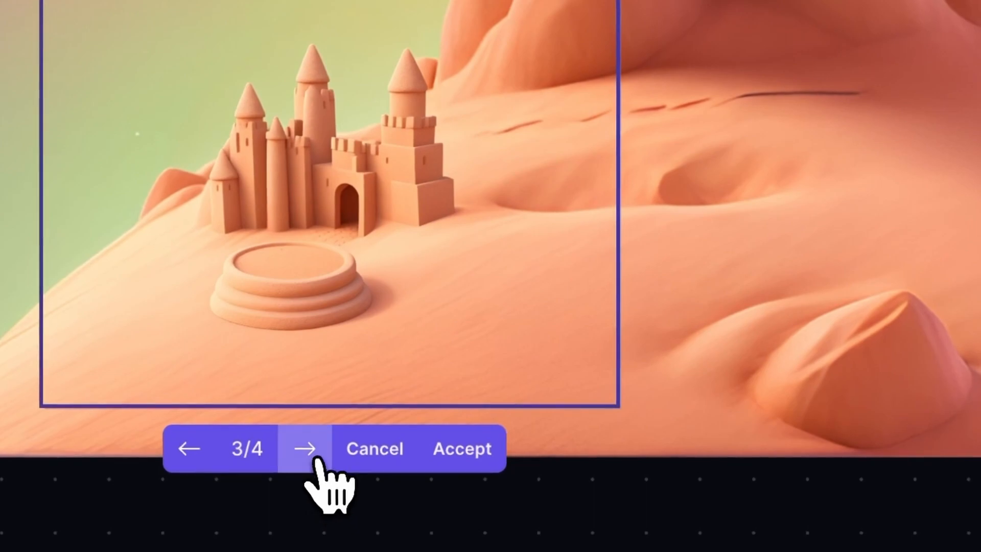
click(306, 450)
click(306, 450)
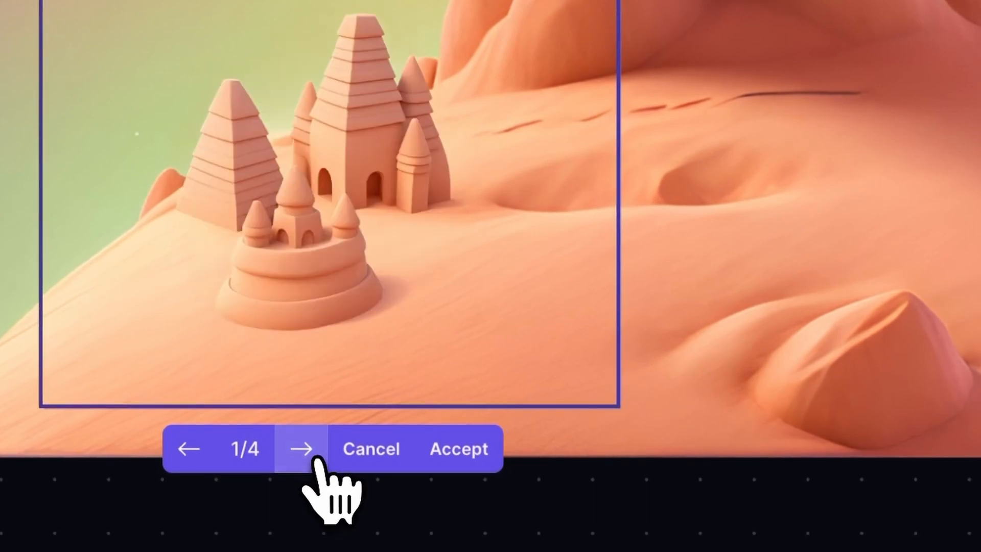
click(306, 450)
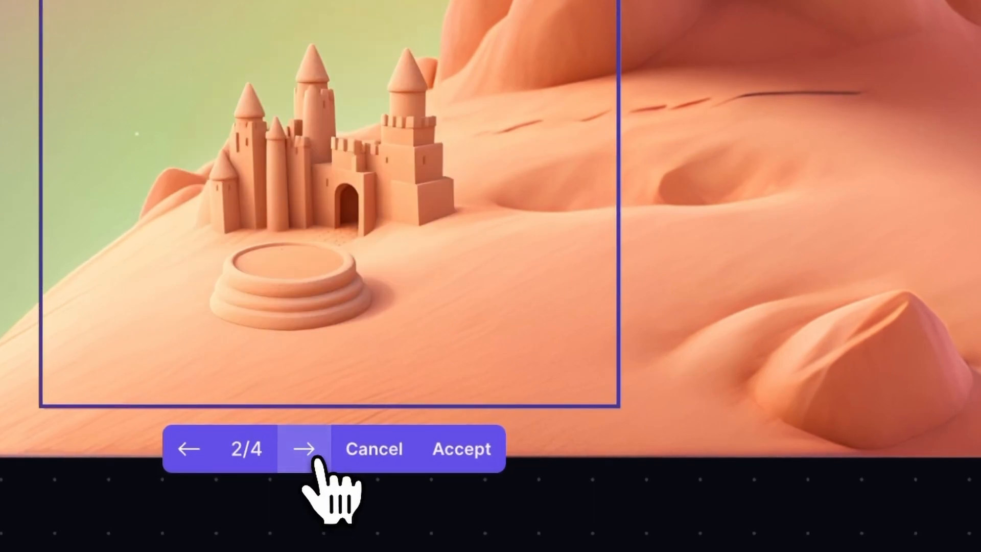
click(456, 449)
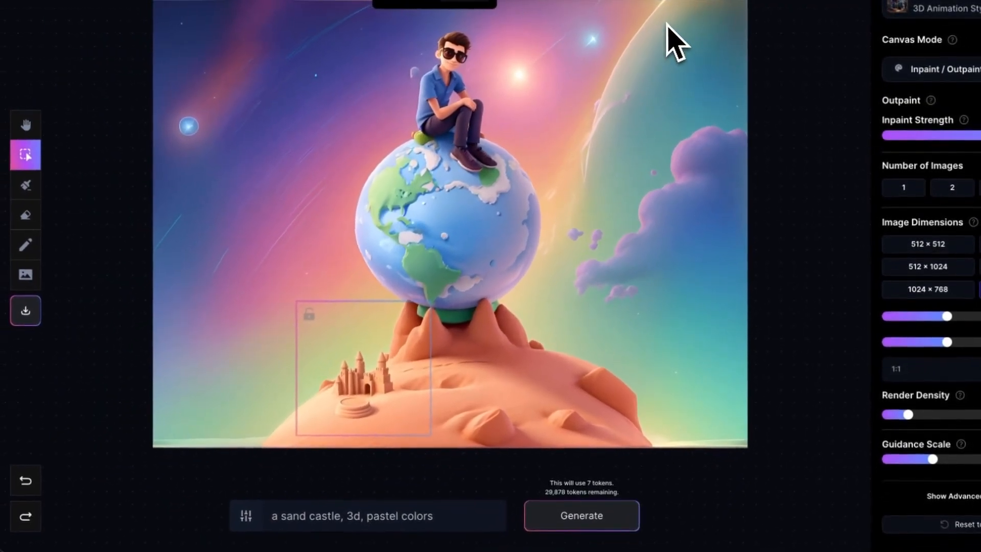
Step: Switch to the Sketch tool with a grey colour and sketch a grey flying saucer shape in the sky
scroll(607, 101, up, 5)
scroll(603, 89, up, 4)
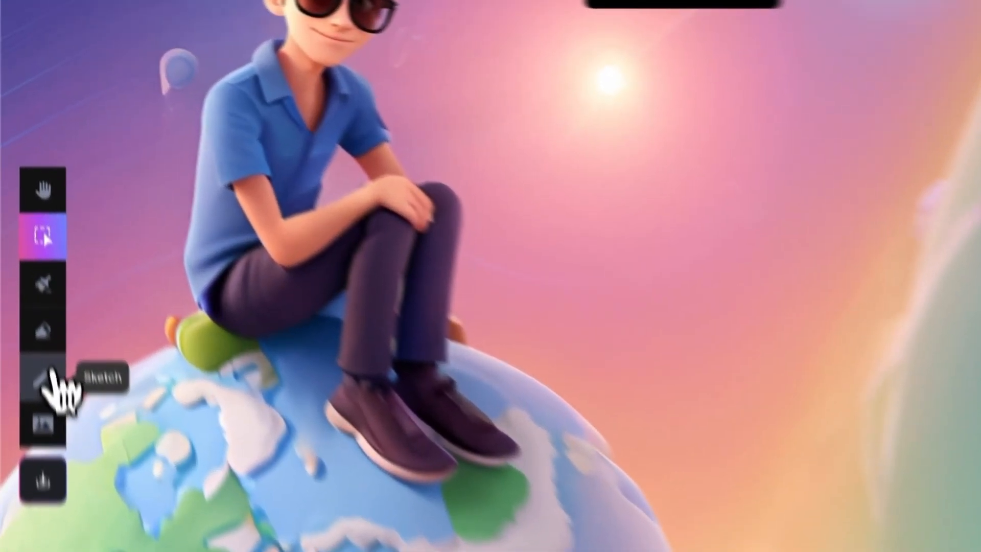
click(30, 245)
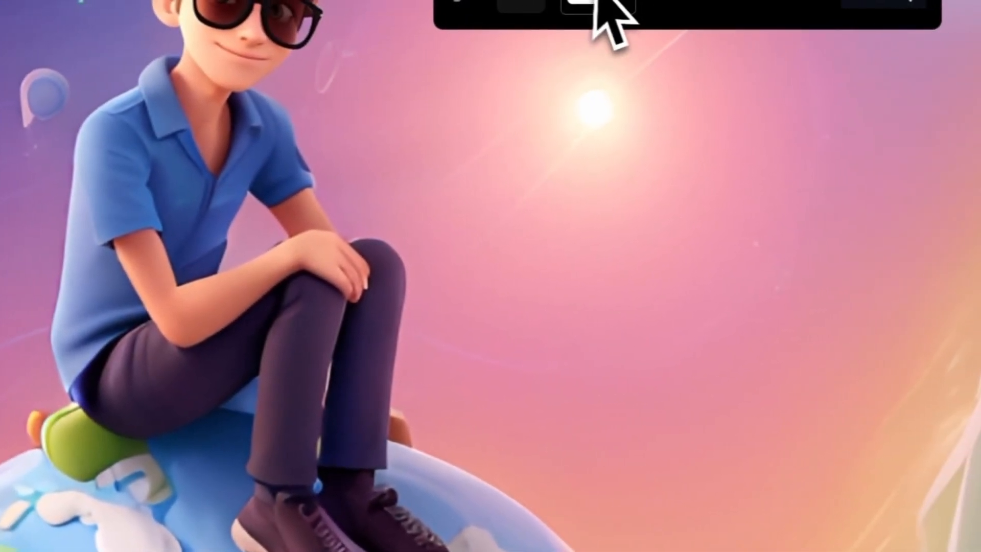
click(594, 4)
click(465, 109)
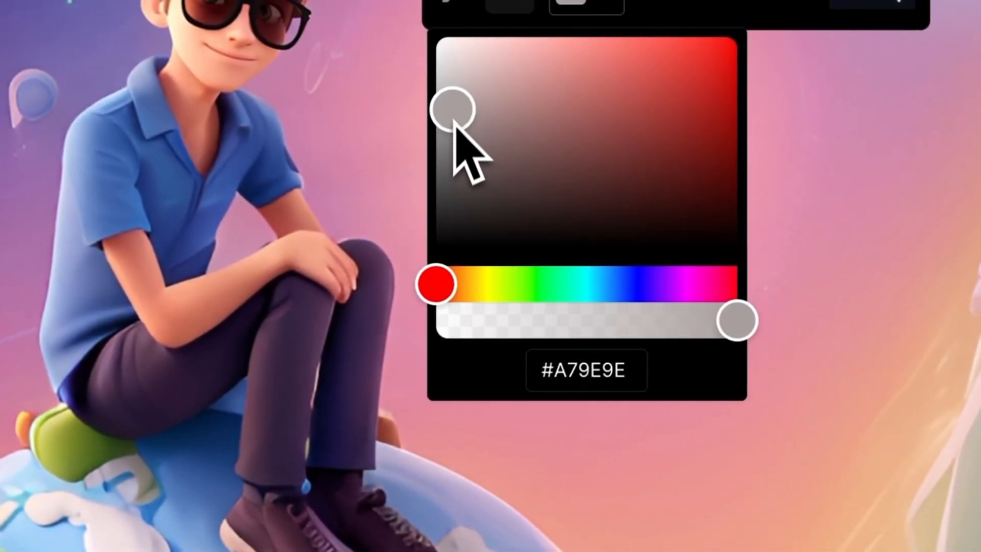
drag(454, 118, 447, 151)
click(633, 3)
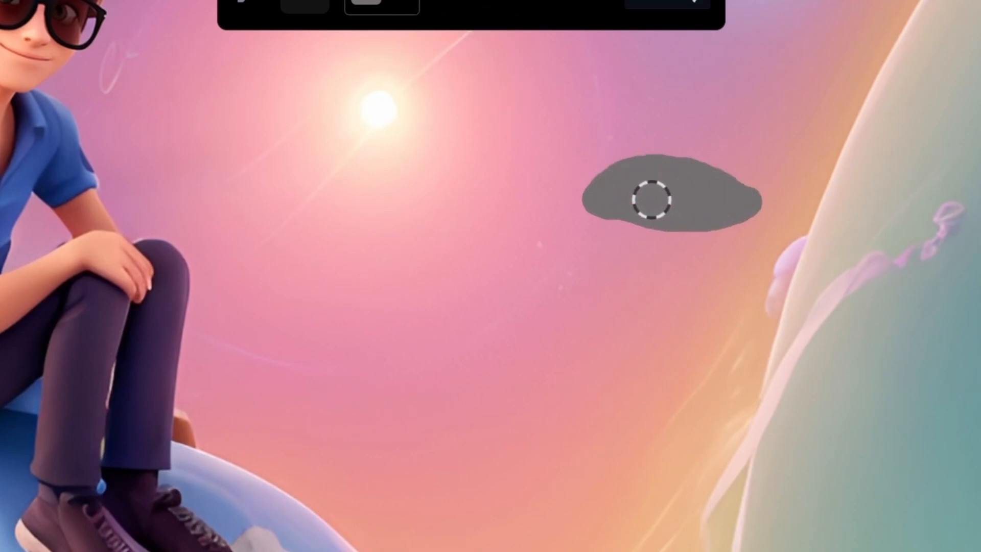
Step: Switch the sketch colour to black and draw dark stripes along the saucer's body
click(381, 4)
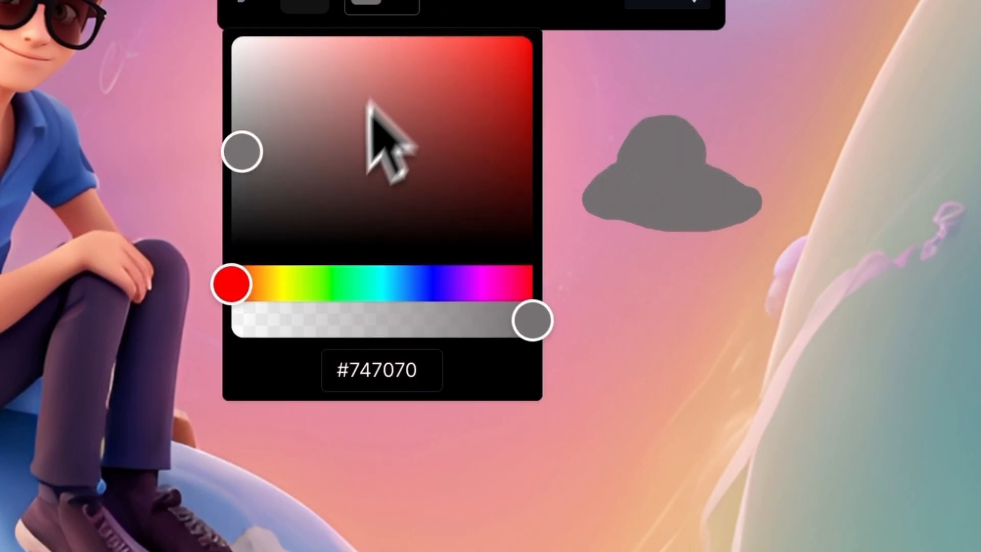
click(237, 237)
drag(619, 203, 649, 191)
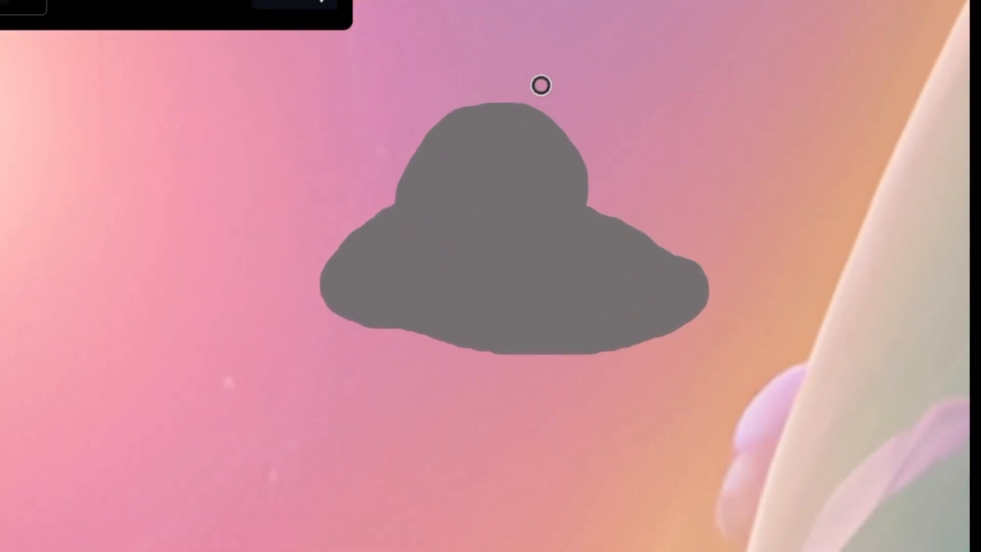
drag(431, 251, 387, 273)
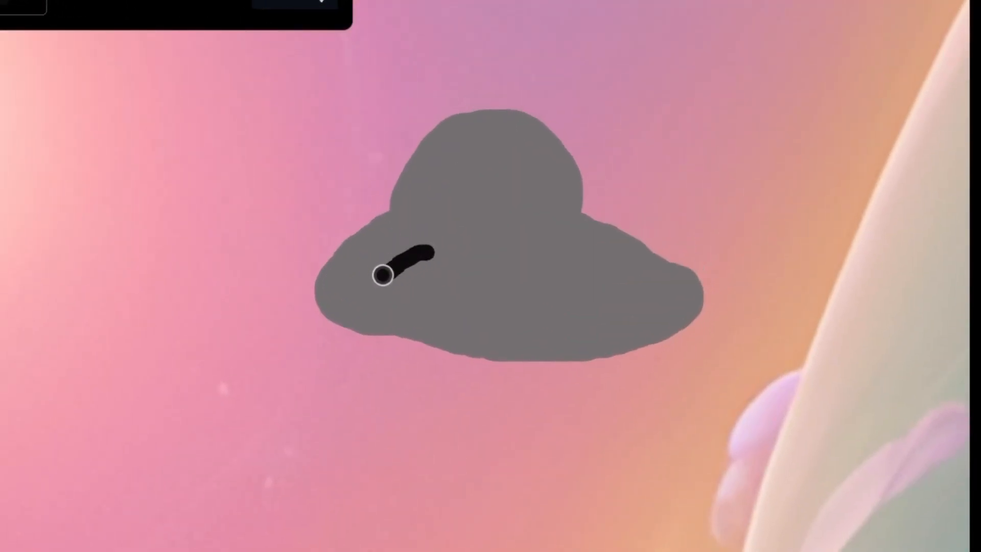
drag(588, 258, 616, 249)
Step: Paint a white dome window on the saucer and a green alien (#0F5513) inside it
click(23, 7)
mouse_move(665, 186)
mouse_down()
mouse_move(698, 160)
mouse_move(689, 192)
mouse_up()
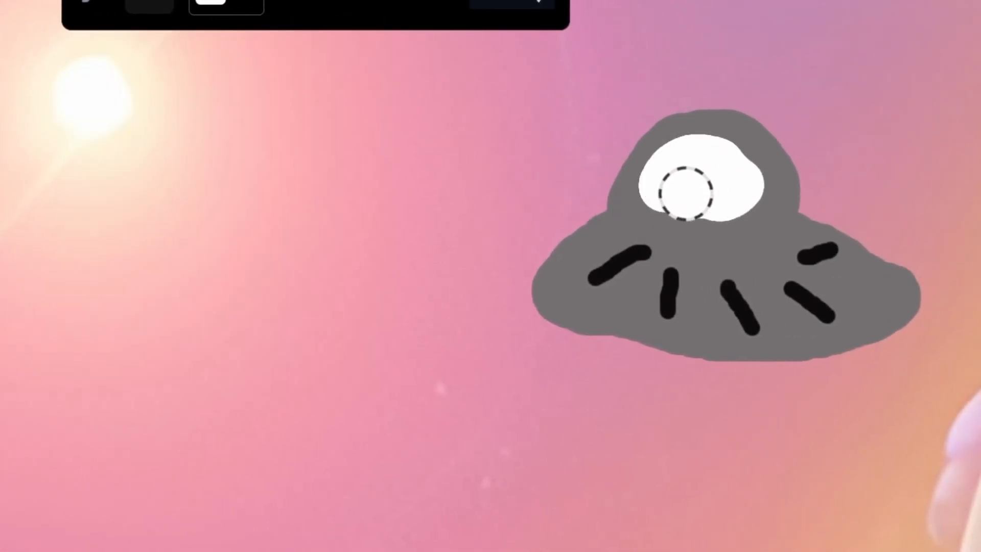
click(218, 2)
click(180, 283)
click(326, 176)
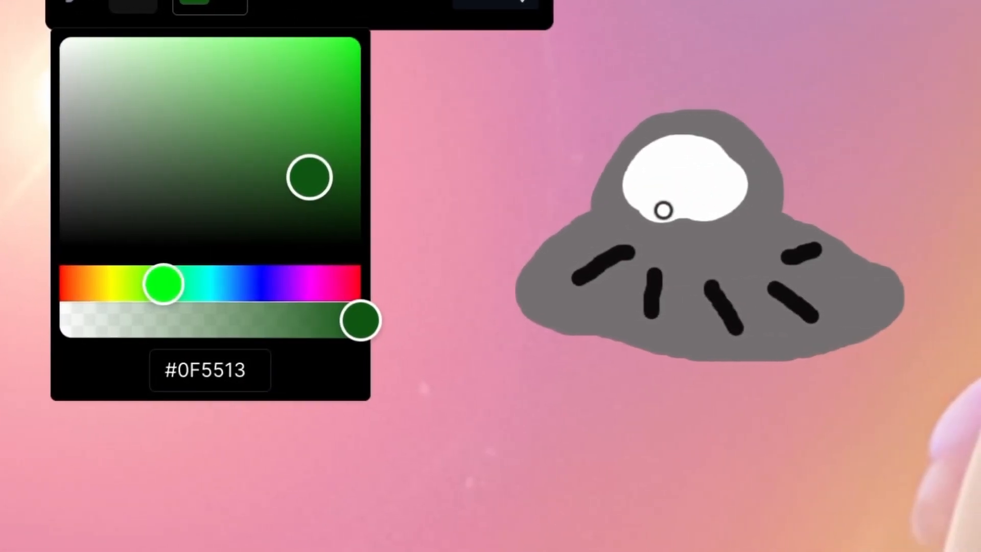
drag(823, 214, 827, 186)
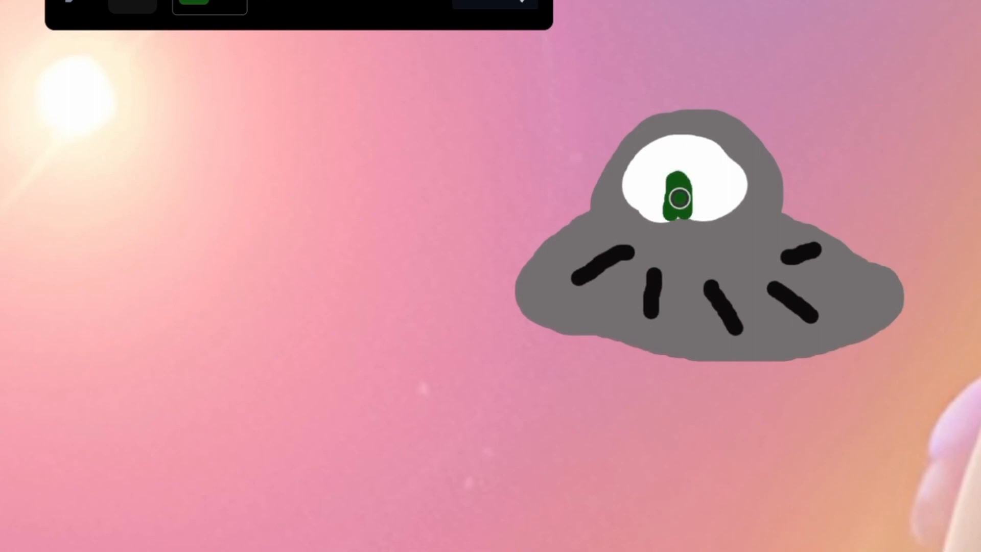
Step: Draw thin arms on the green alien inside the dome
scroll(675, 157, up, 2)
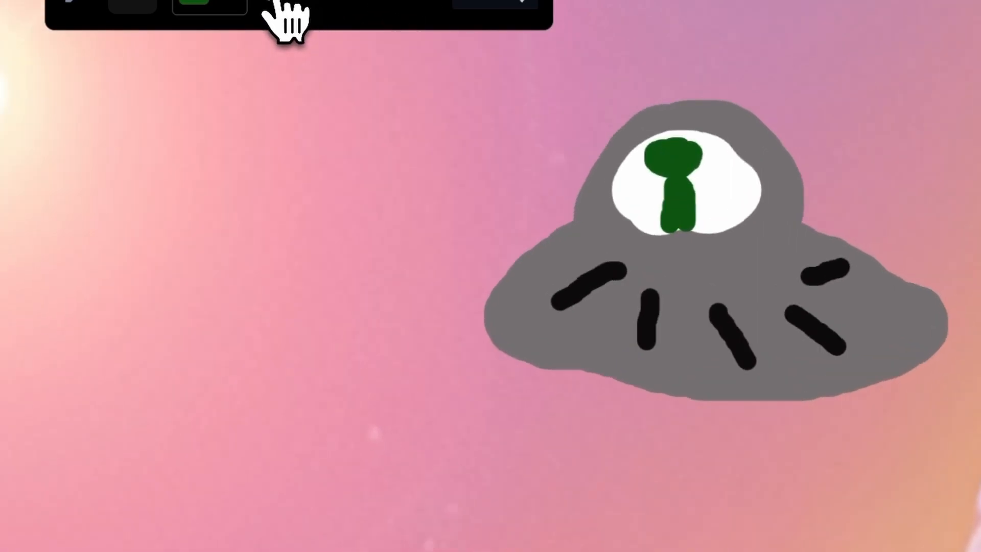
scroll(641, 190, down, 6)
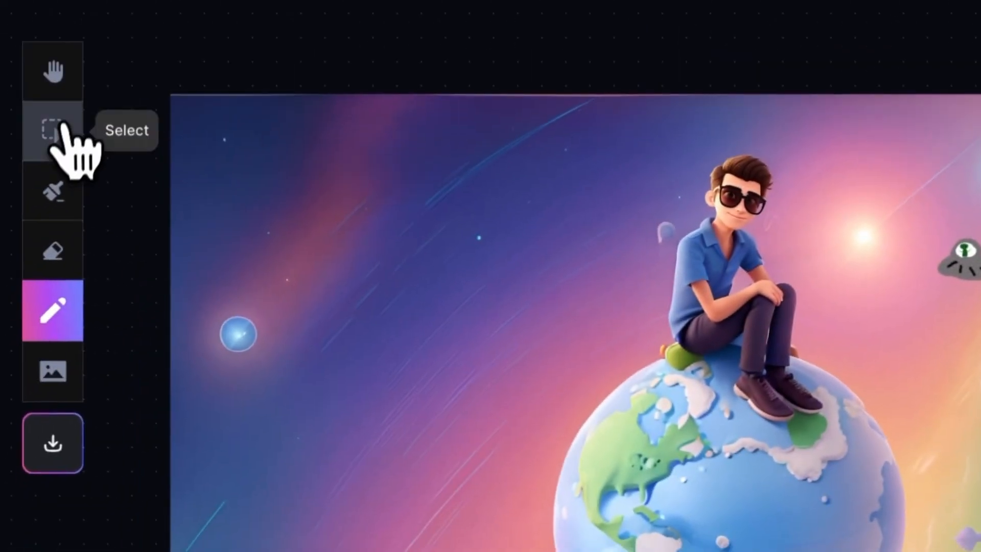
click(63, 128)
drag(818, 198, 337, 226)
Step: Change the canvas mode to Sketch2Img
drag(656, 408, 734, 408)
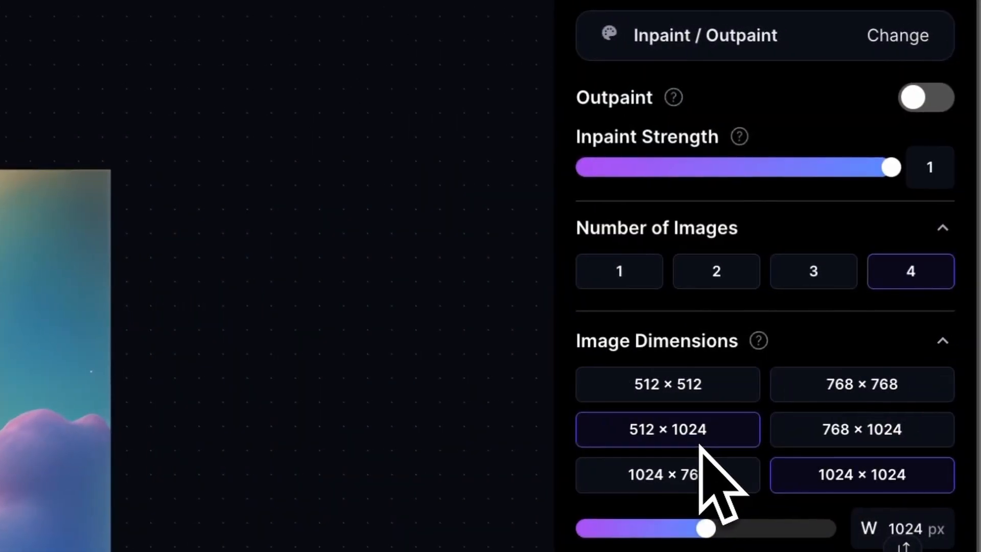
click(789, 53)
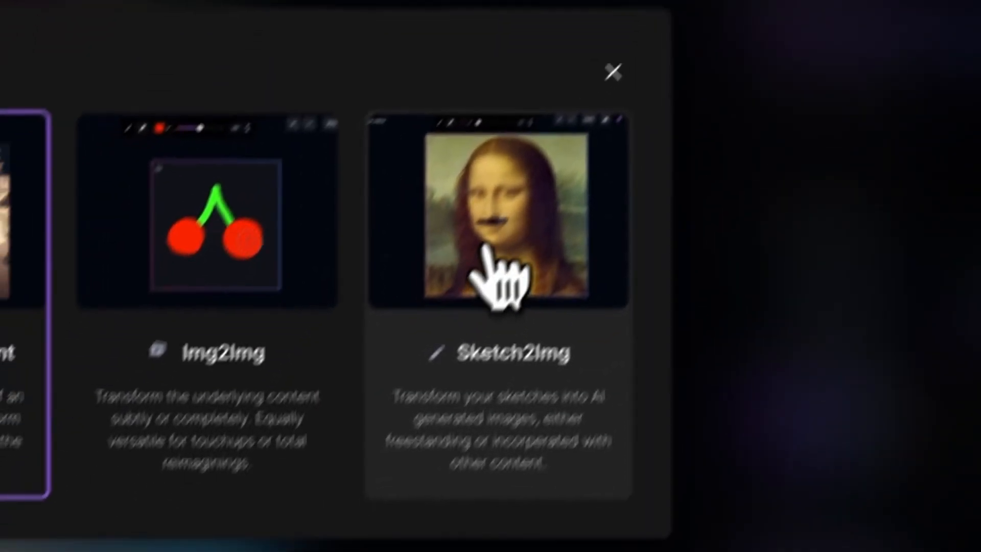
click(323, 454)
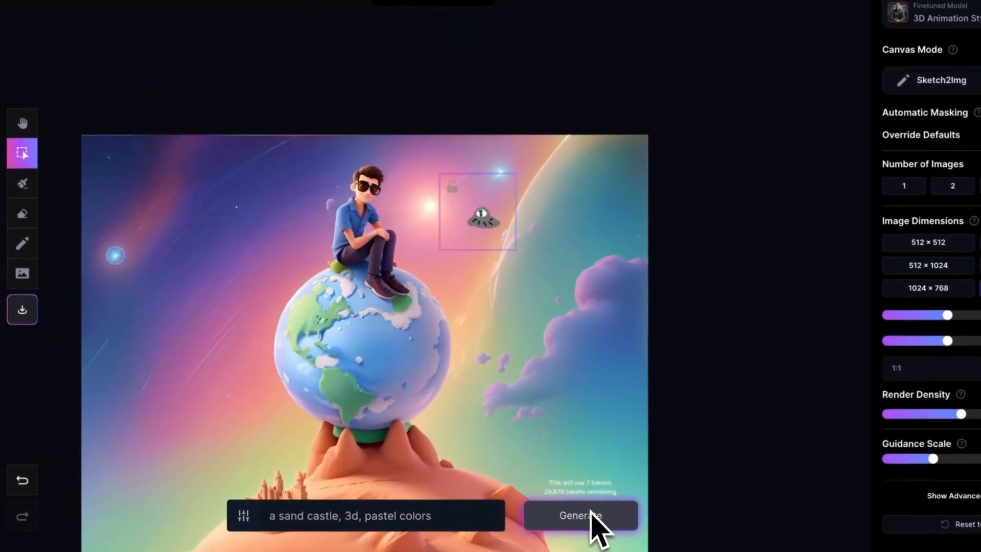
Step: Change the prompt to "alien space ship, 3d, pastel colors" and generate from the sketch
key(BackSpace)
key(BackSpace)
key(BackSpace)
key(BackSpace)
key(BackSpace)
key(BackSpace)
key(BackSpace)
key(BackSpace)
key(BackSpace)
key(BackSpace)
key(BackSpace)
key(BackSpace)
key(BackSpace)
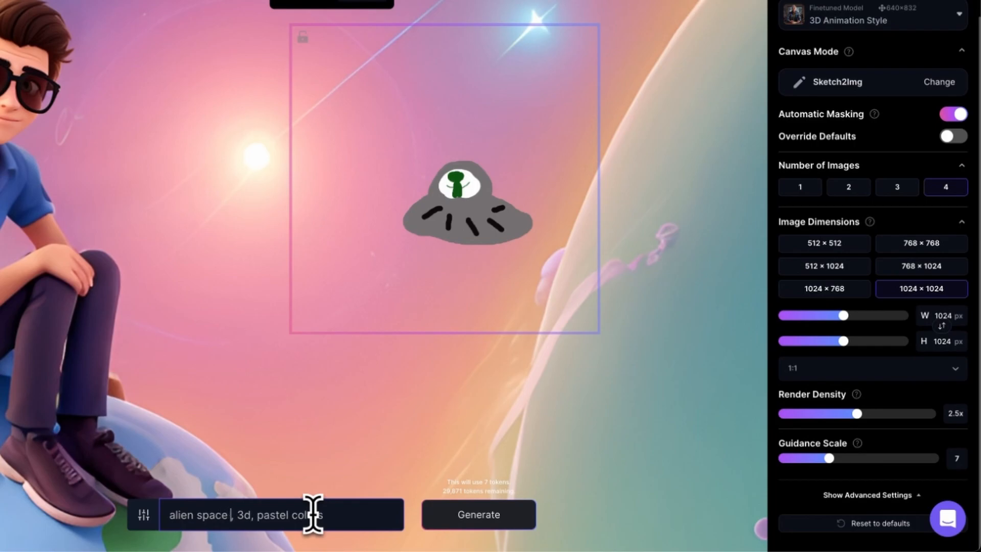
key(Return)
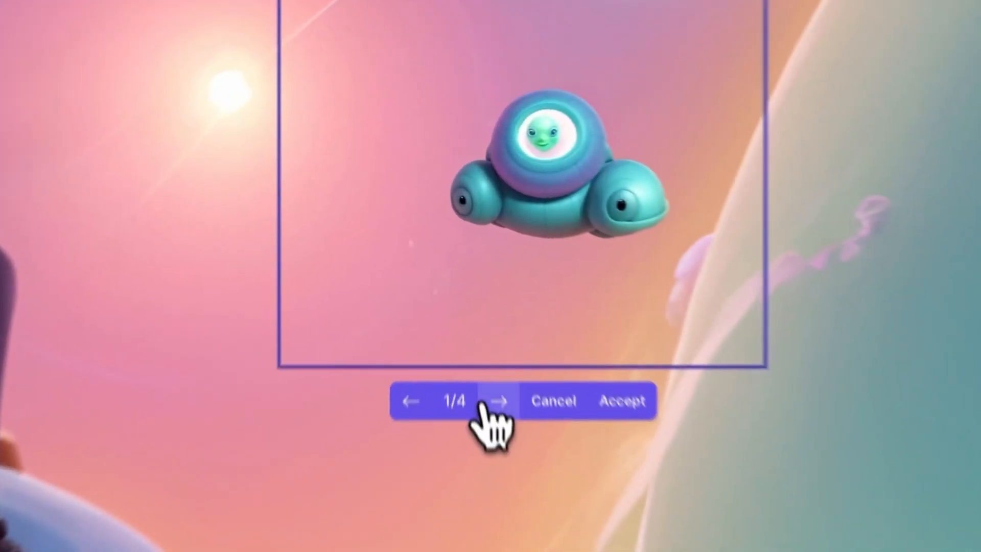
Step: Browse the spaceship variations and accept the fourth one
click(532, 354)
click(532, 354)
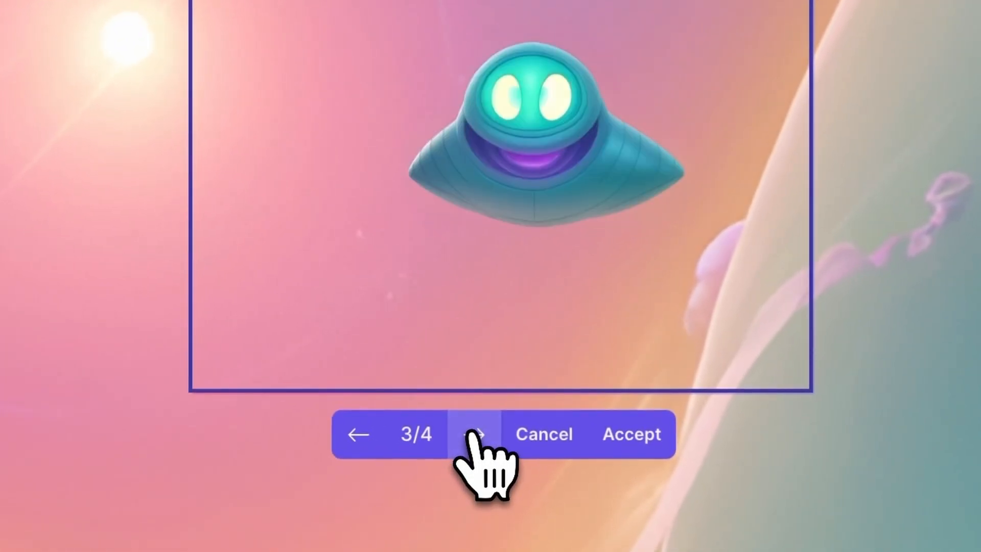
click(472, 434)
click(606, 439)
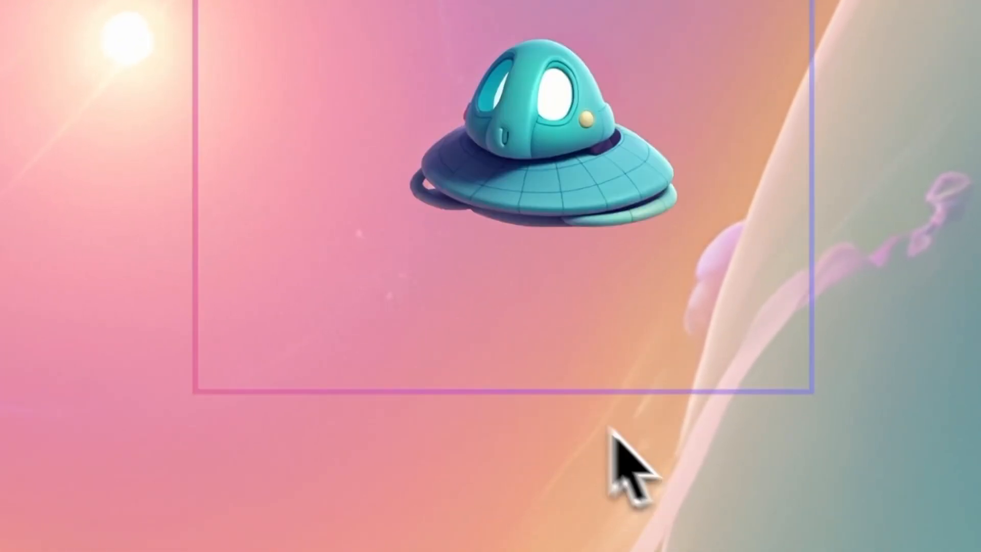
click(578, 2)
click(579, 2)
scroll(441, 337, down, 3)
scroll(441, 336, left, 3)
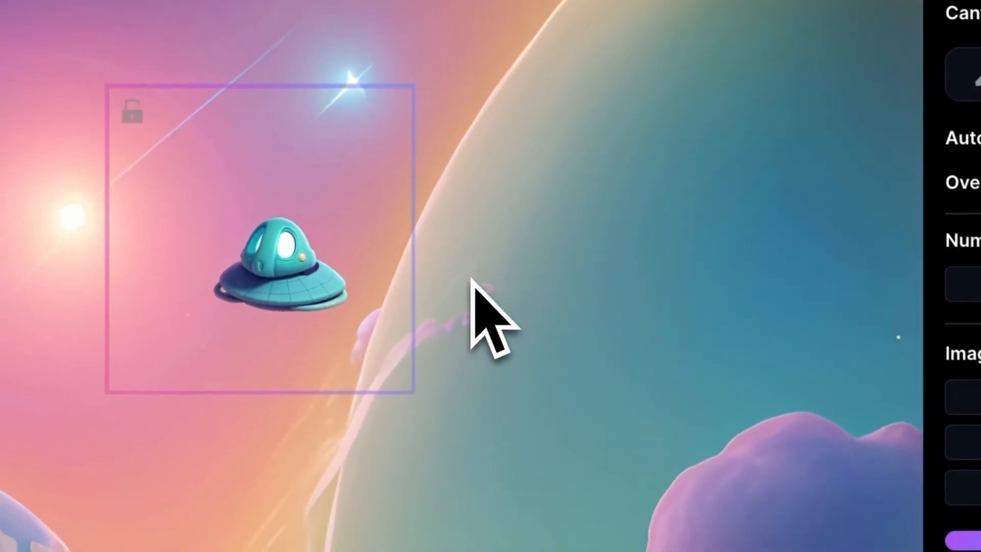